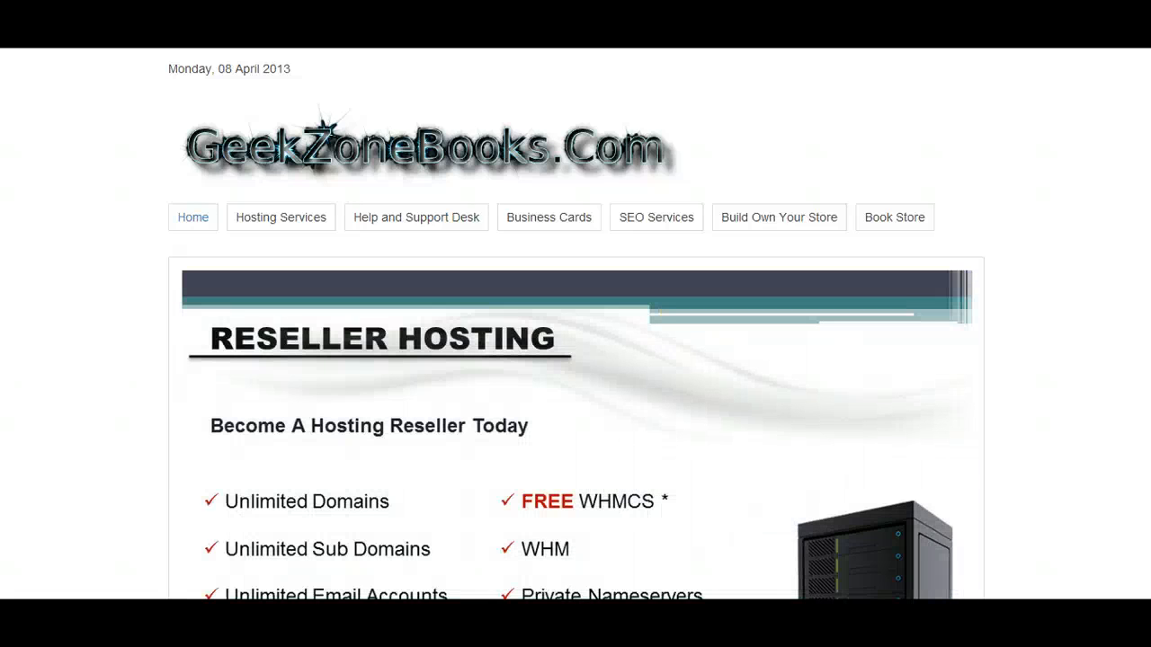
Go to the cPanel login page at geekzonebooks.com/cpanel.
type("/")
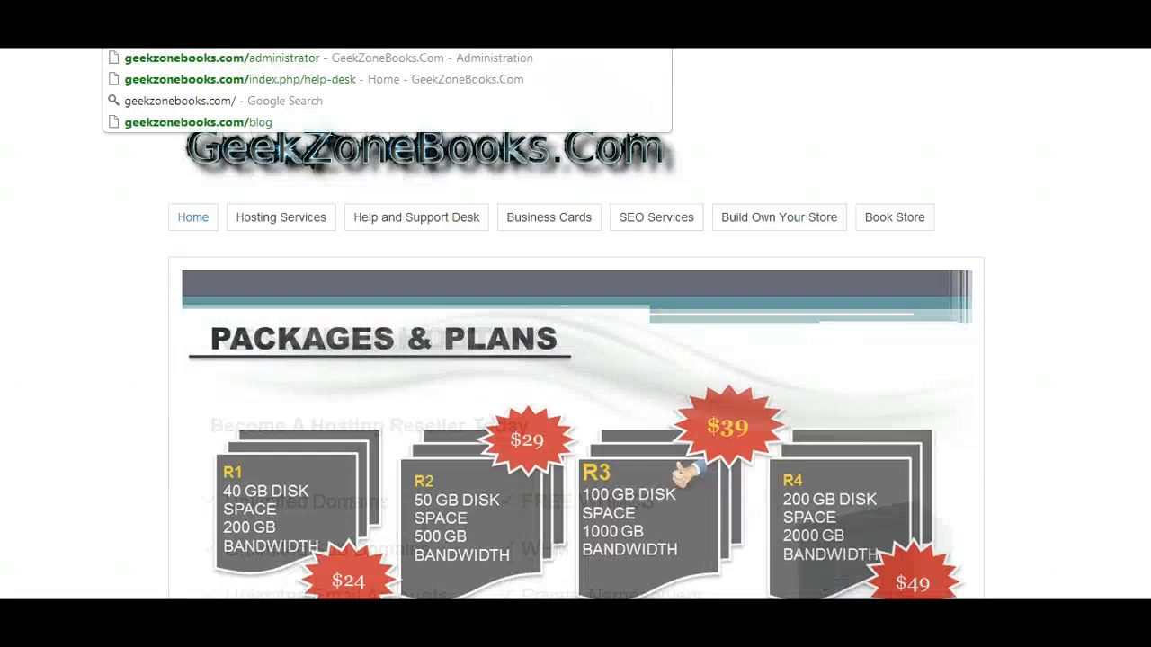
type("cpanel")
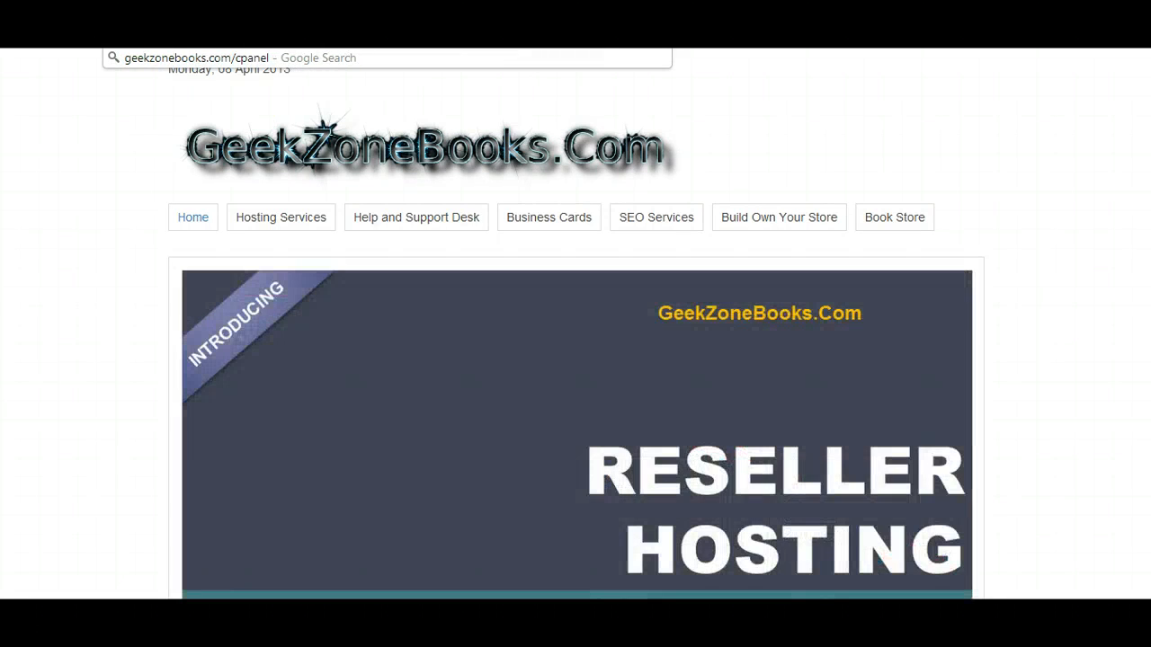
key("Return")
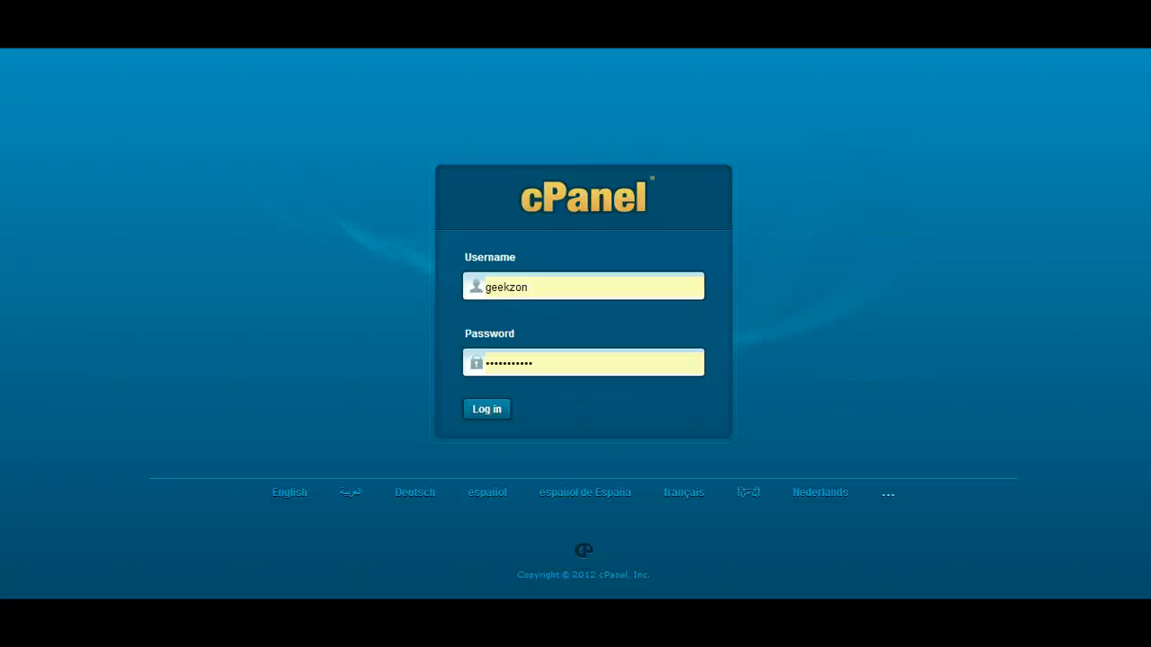
Go to mygeekzone.net/cpanel and log in to cPanel with the saved credentials.
type("myg")
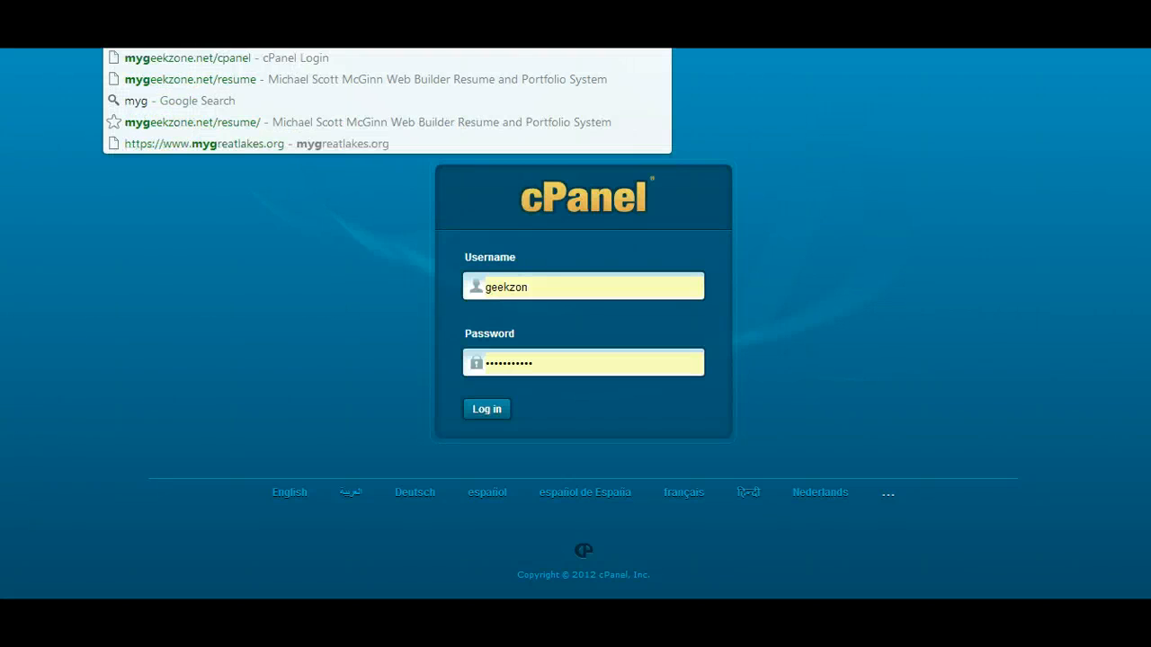
type("eekzone.net")
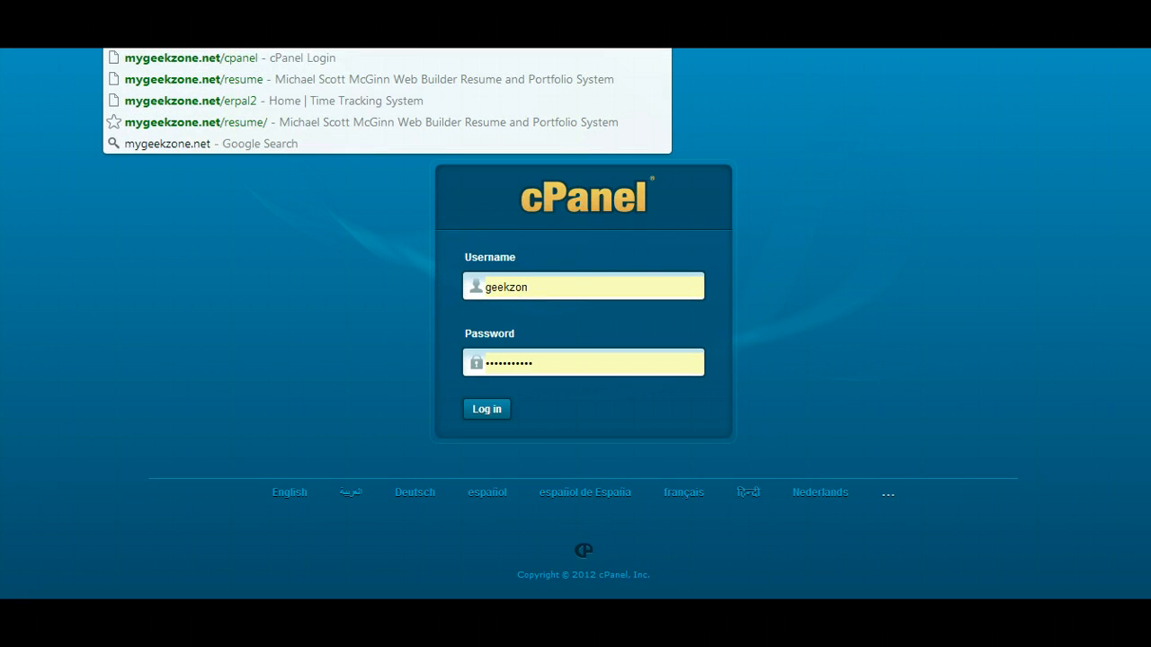
type("/cpanel")
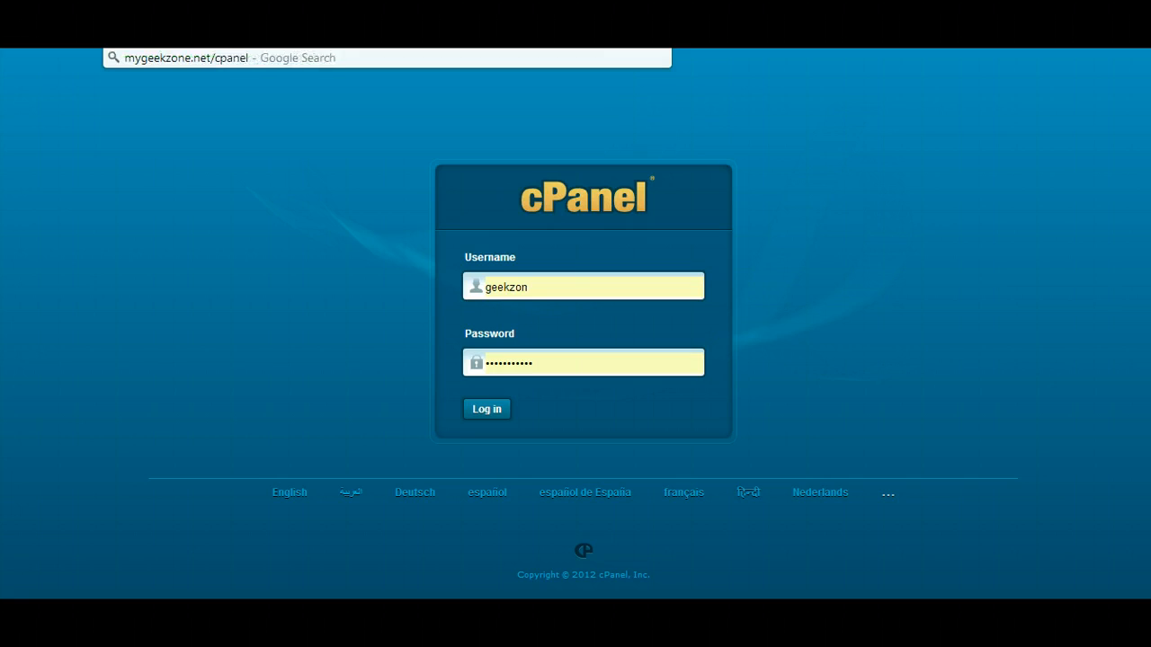
key("Return")
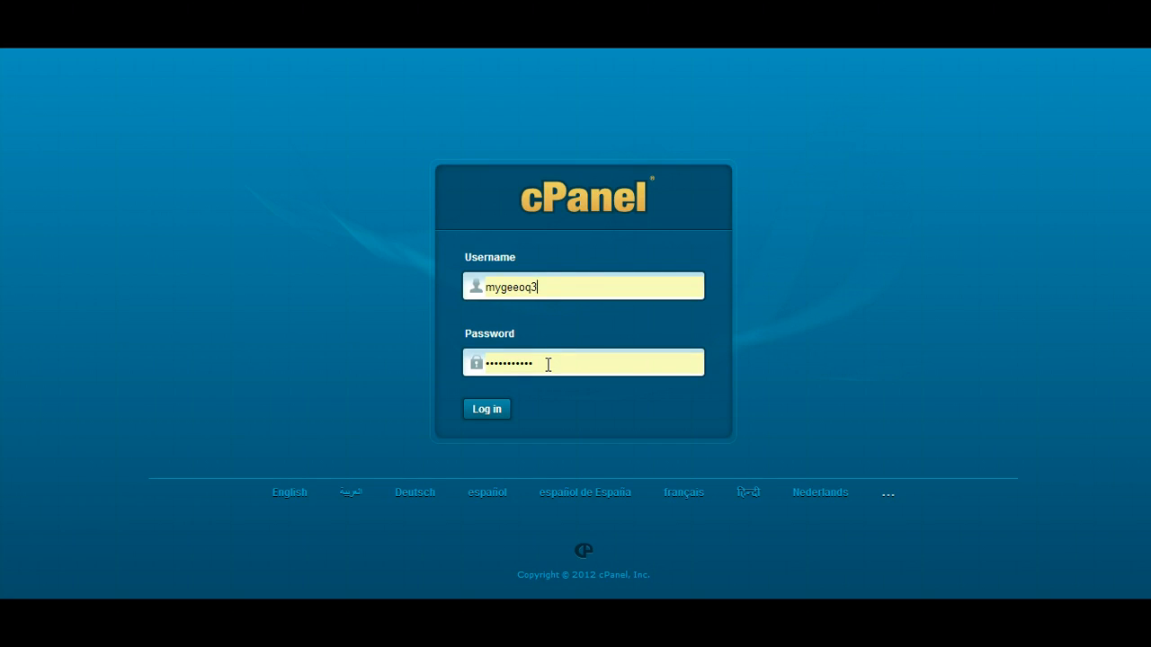
left_click(487, 410)
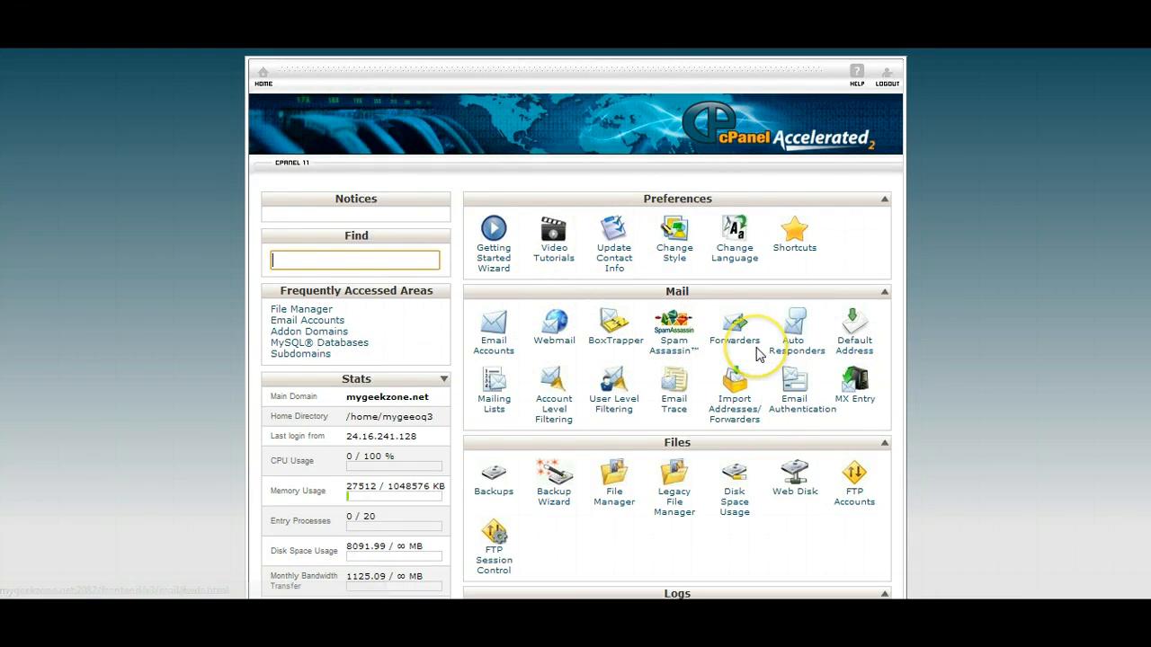
Browse the scripts in the Softaculous Apps Installer section of cPanel and open the main Joomla script's page.
scroll(757, 355, "down", 2)
scroll(758, 355, "down", 1)
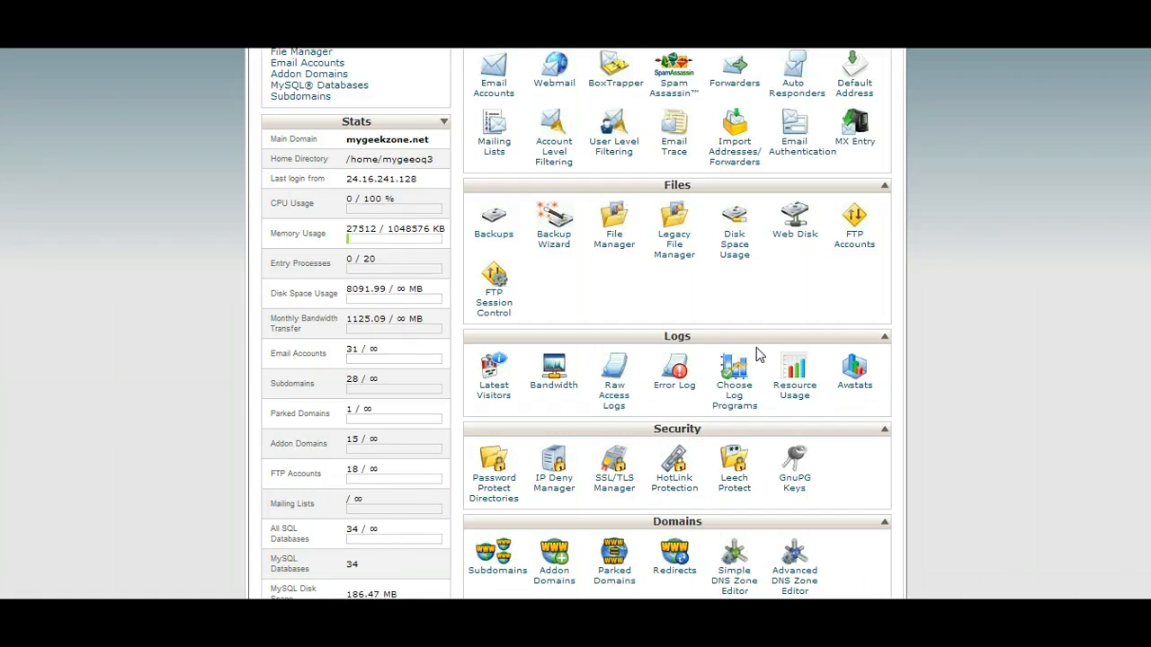
scroll(756, 356, "down", 9)
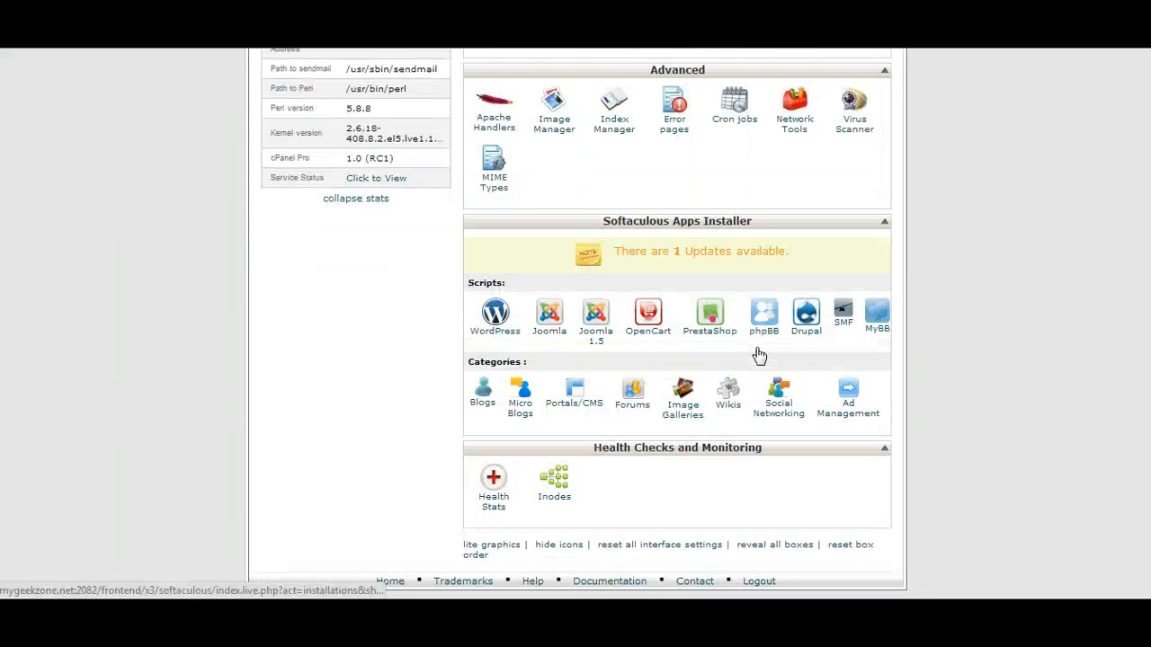
scroll(758, 354, "up", 1)
scroll(758, 355, "down", 1)
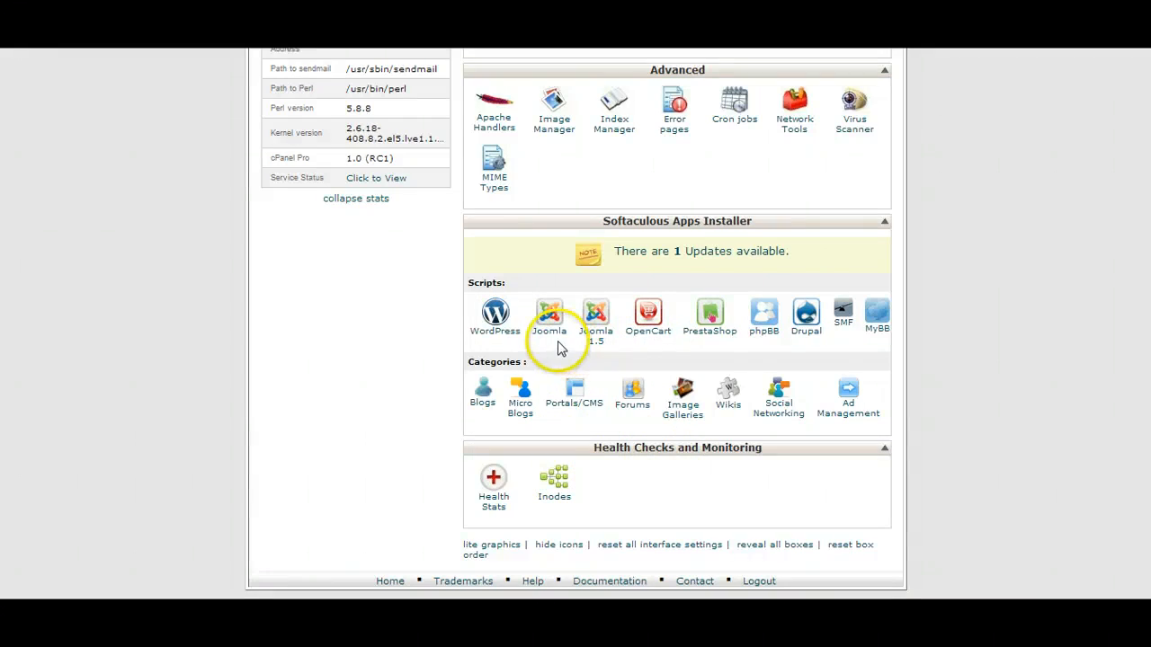
left_click(583, 334)
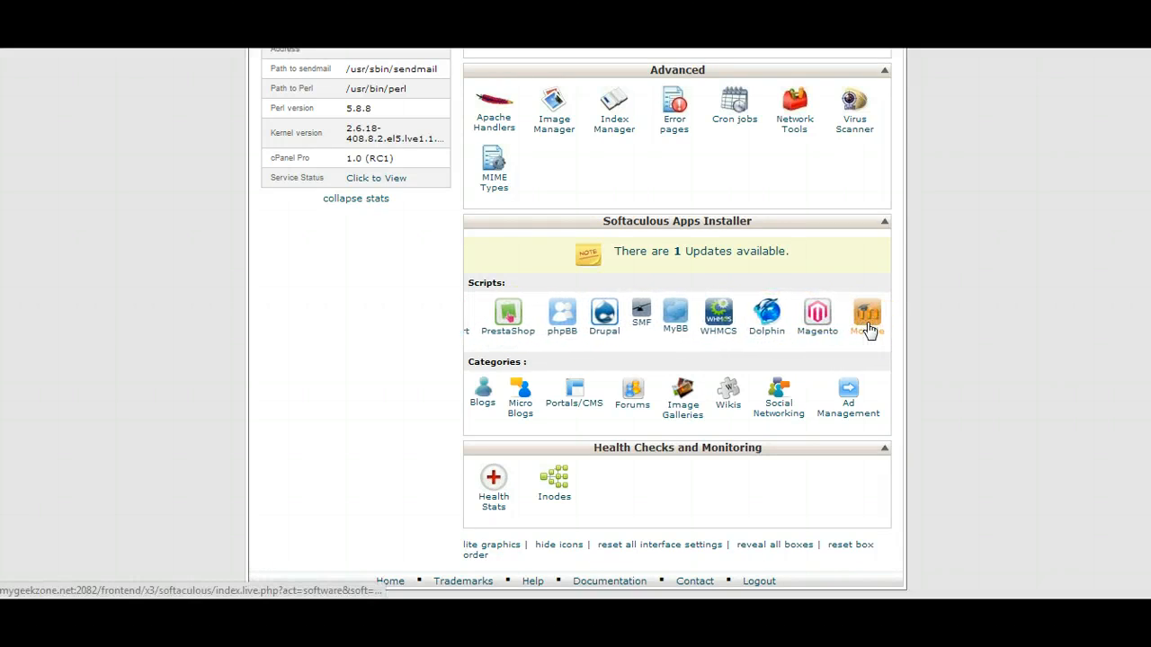
left_click(866, 345)
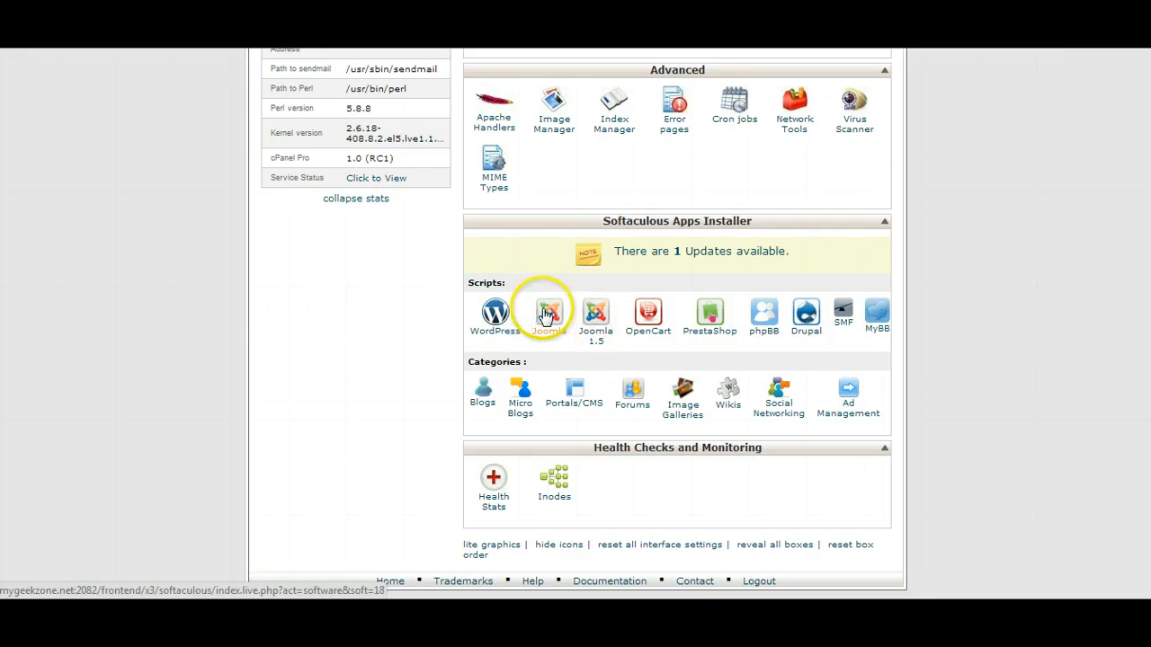
left_click(598, 320)
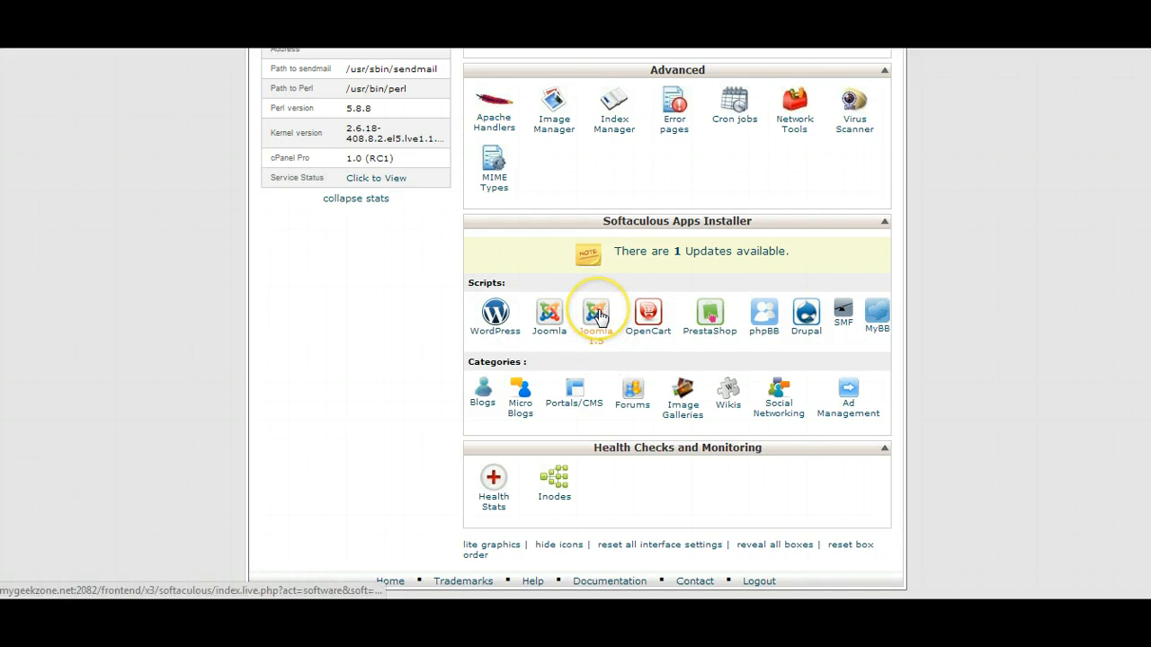
left_click(550, 315)
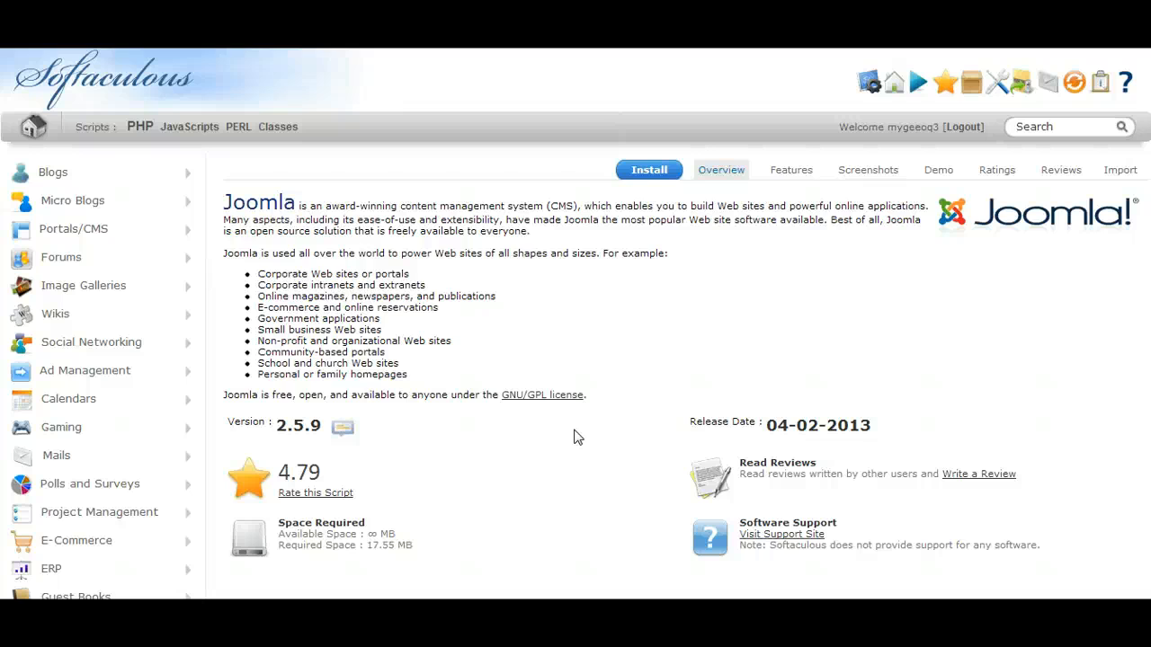
Review the Joomla script's overview details and the list of Softaculous script categories.
scroll(577, 437, "down", 3)
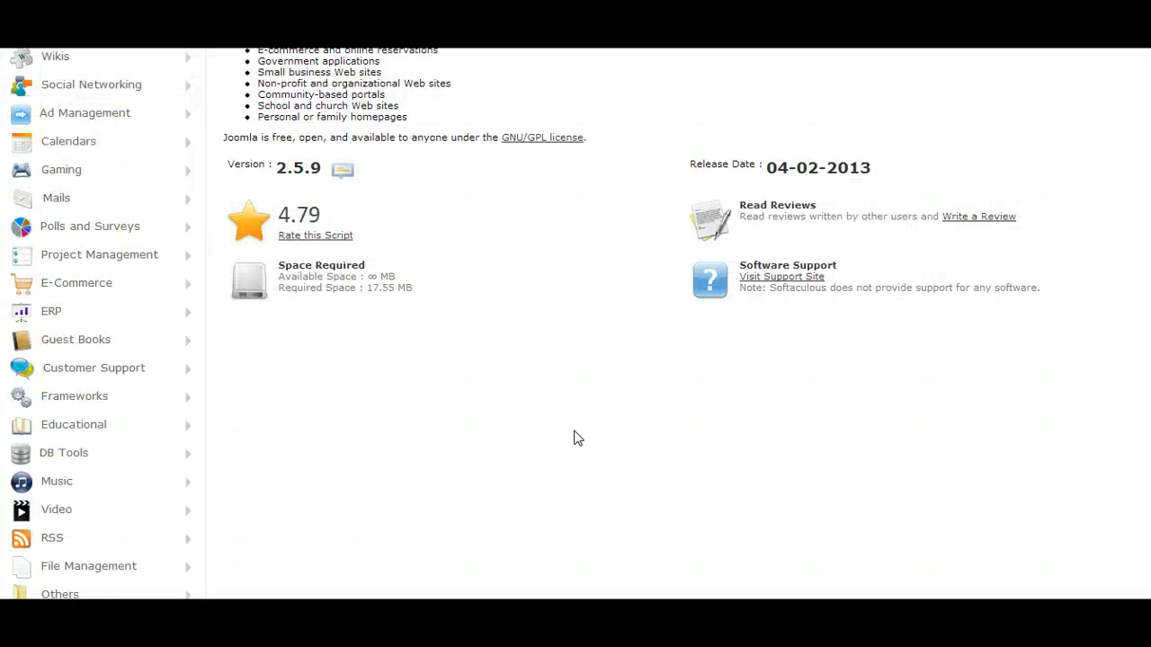
scroll(574, 437, "up", 2)
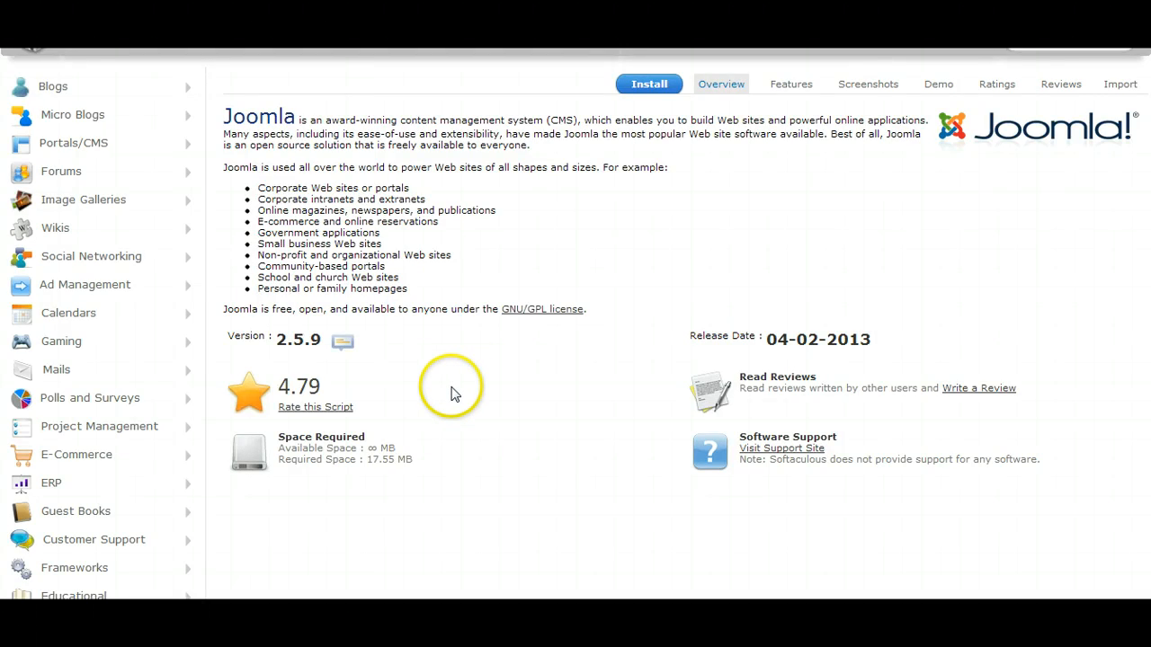
scroll(454, 382, "up", 2)
left_click(645, 174)
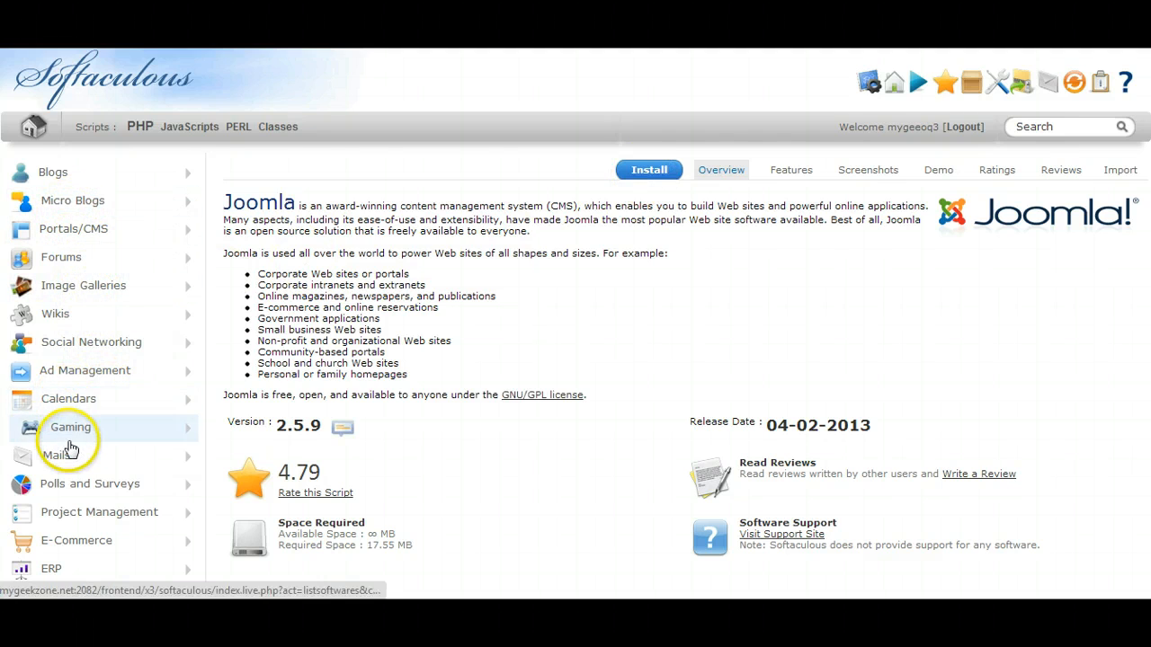
scroll(78, 453, "down", 8)
scroll(78, 452, "up", 2)
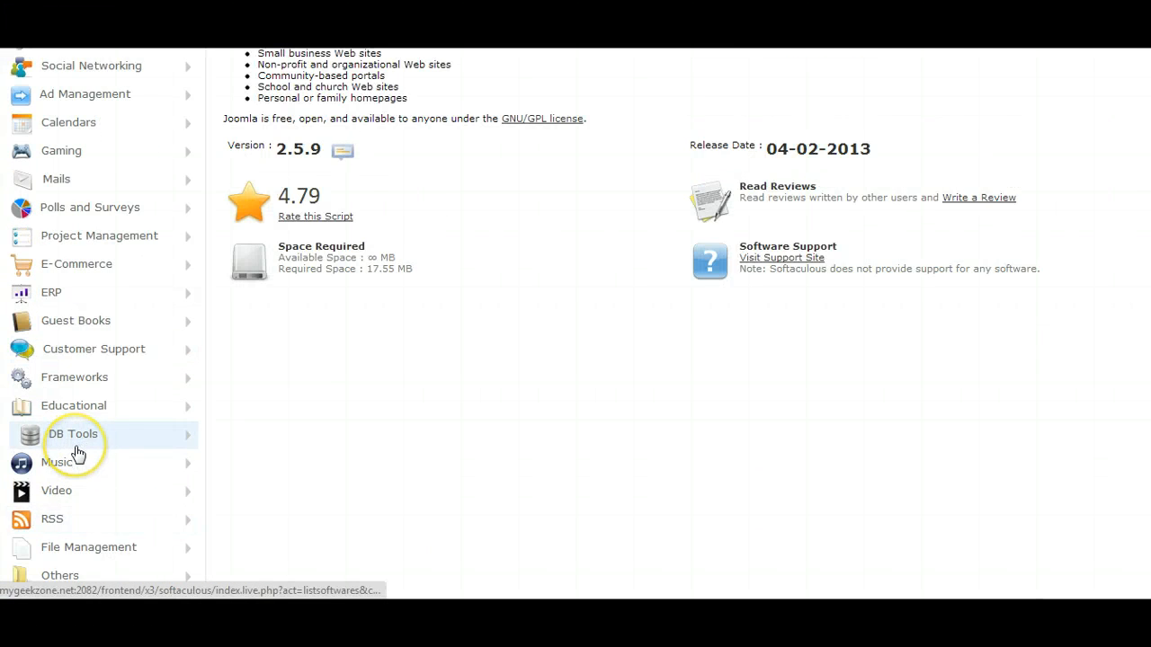
scroll(77, 452, "up", 4)
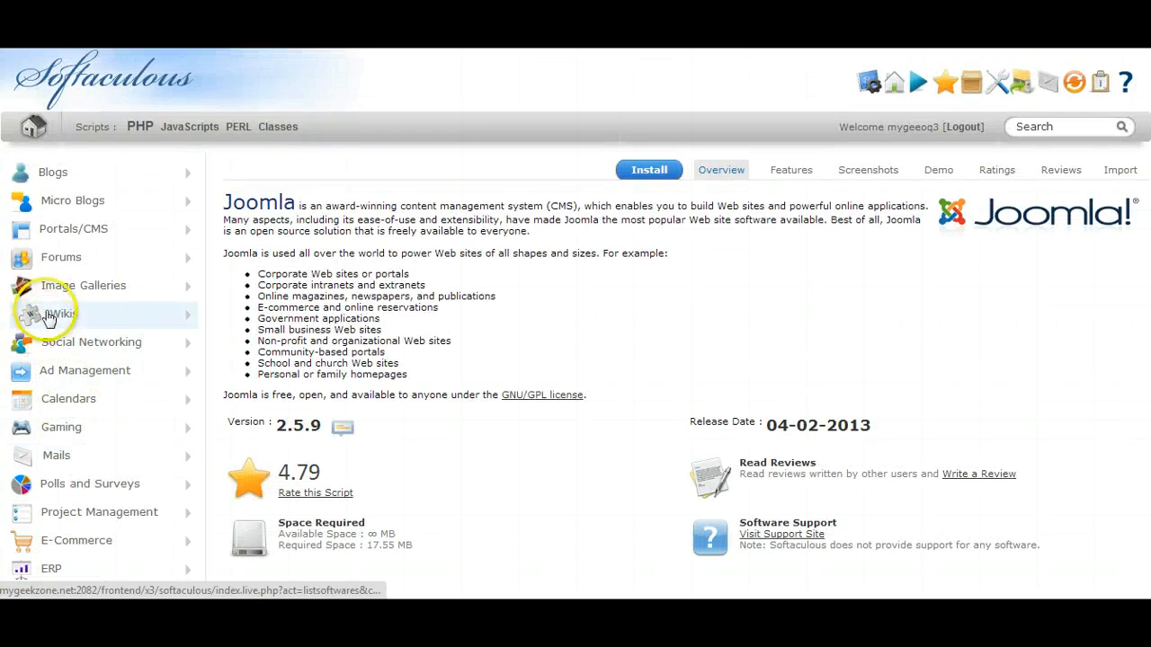
Expand the Portals/CMS category, look through its available scripts and open the Joomla 3.0 page.
left_click(61, 238)
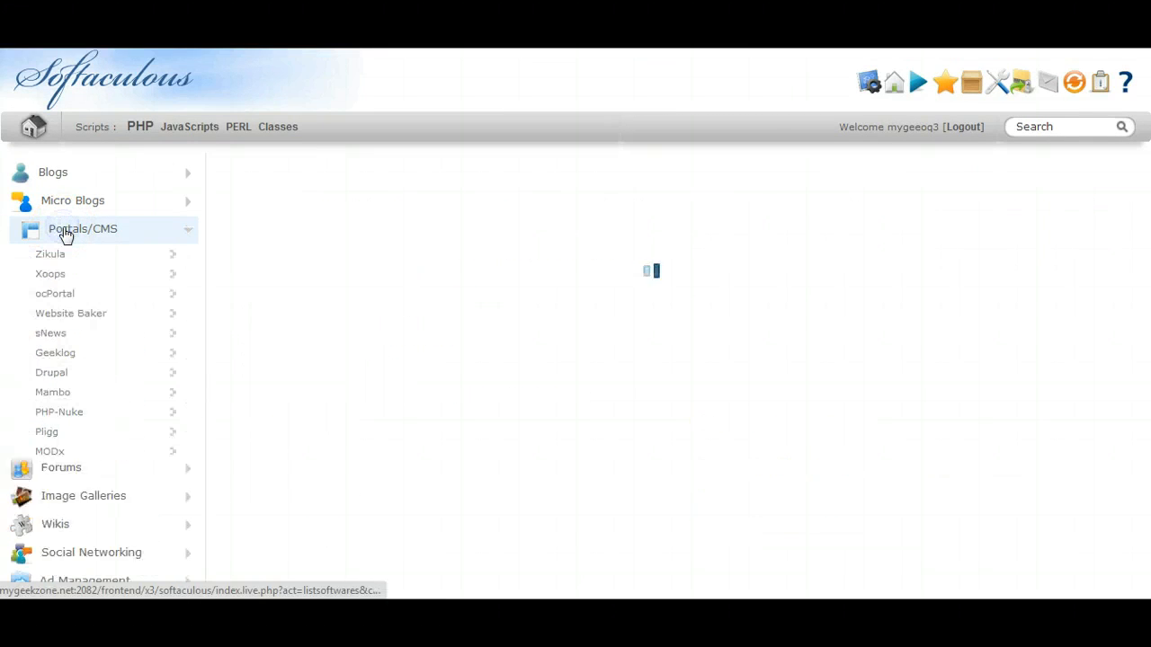
left_click(122, 256)
scroll(123, 260, "down", 2)
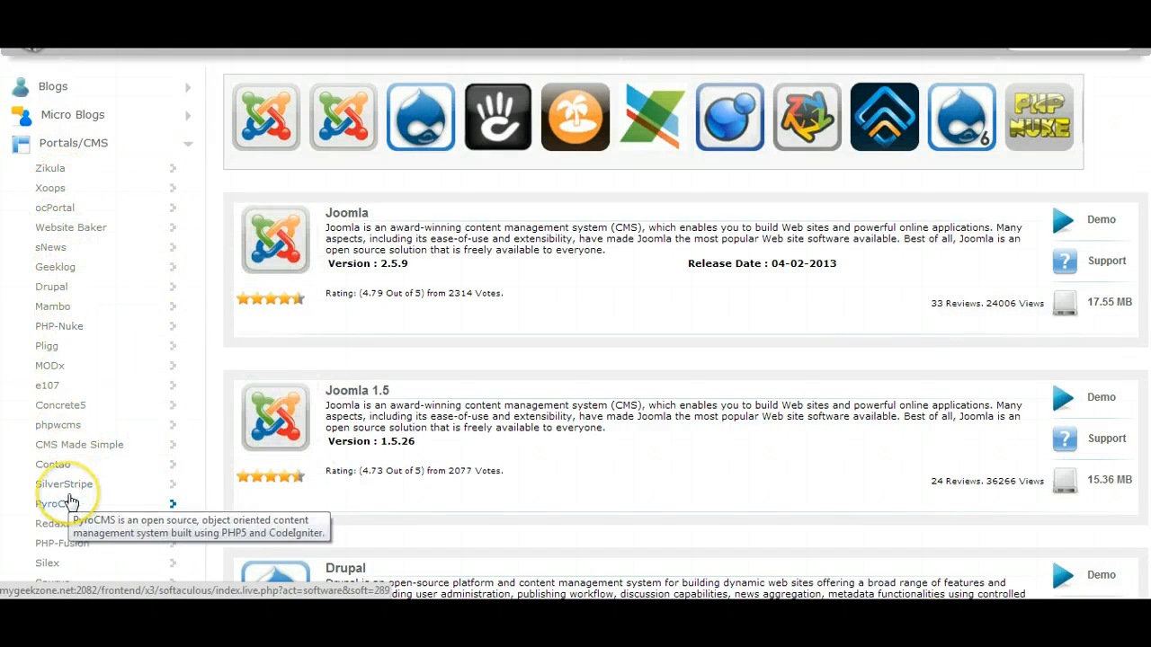
scroll(74, 494, "down", 4)
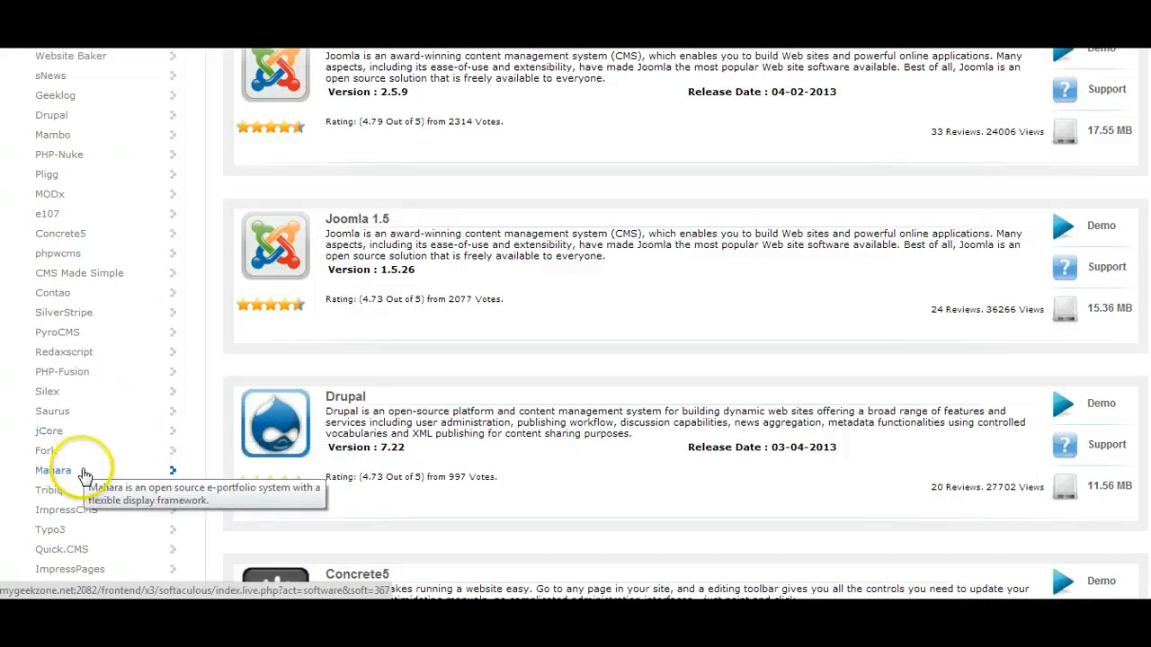
scroll(76, 512, "down", 6)
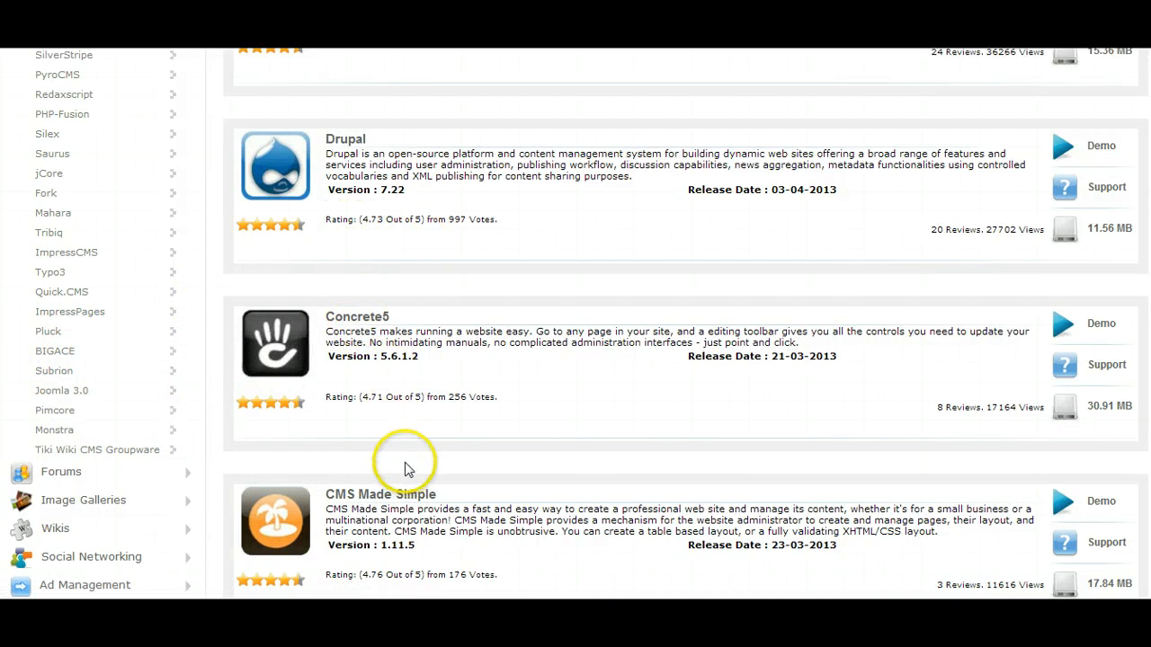
scroll(403, 465, "down", 3)
scroll(403, 464, "up", 5)
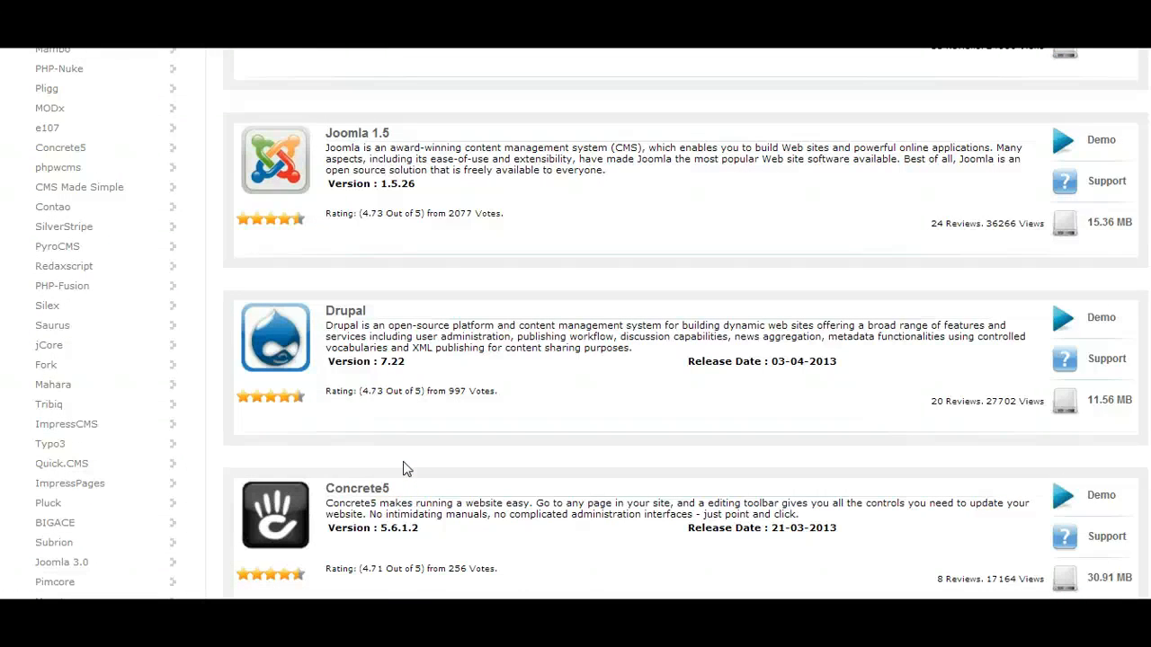
scroll(403, 468, "up", 3)
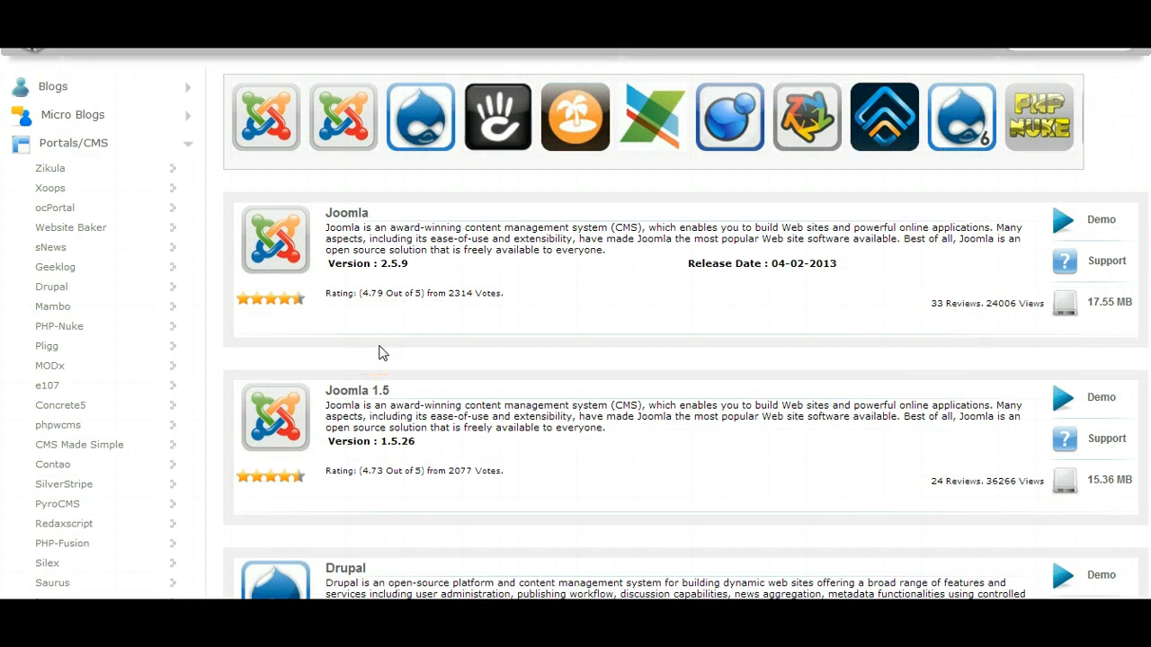
scroll(379, 352, "down", 4)
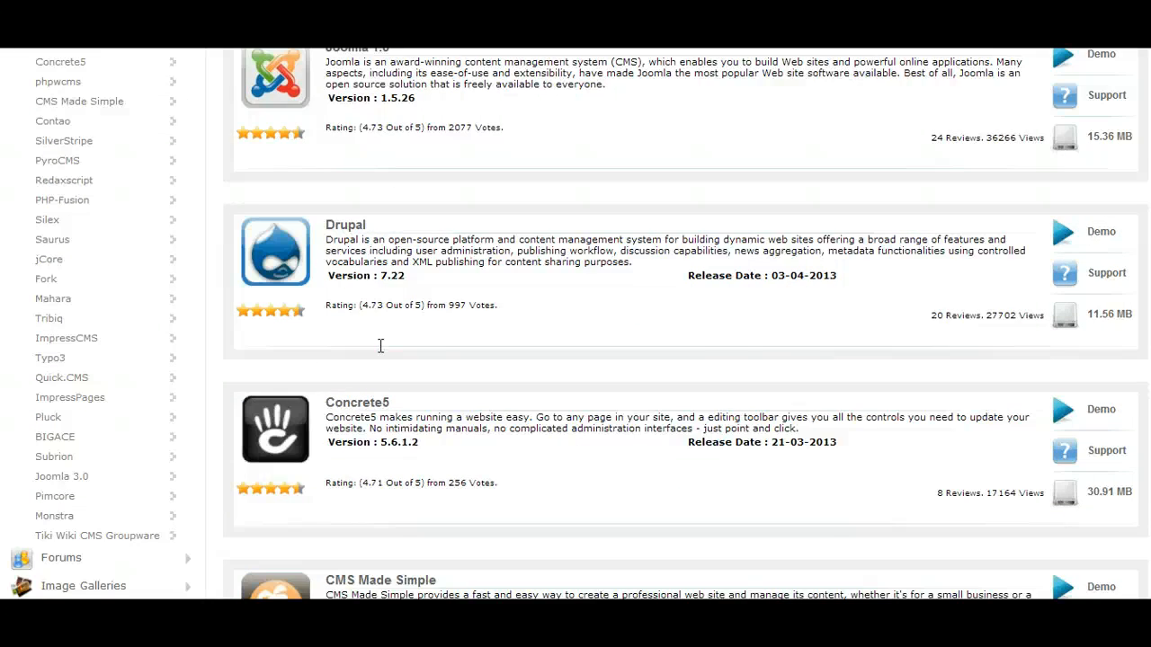
scroll(379, 349, "down", 4)
scroll(378, 352, "up", 3)
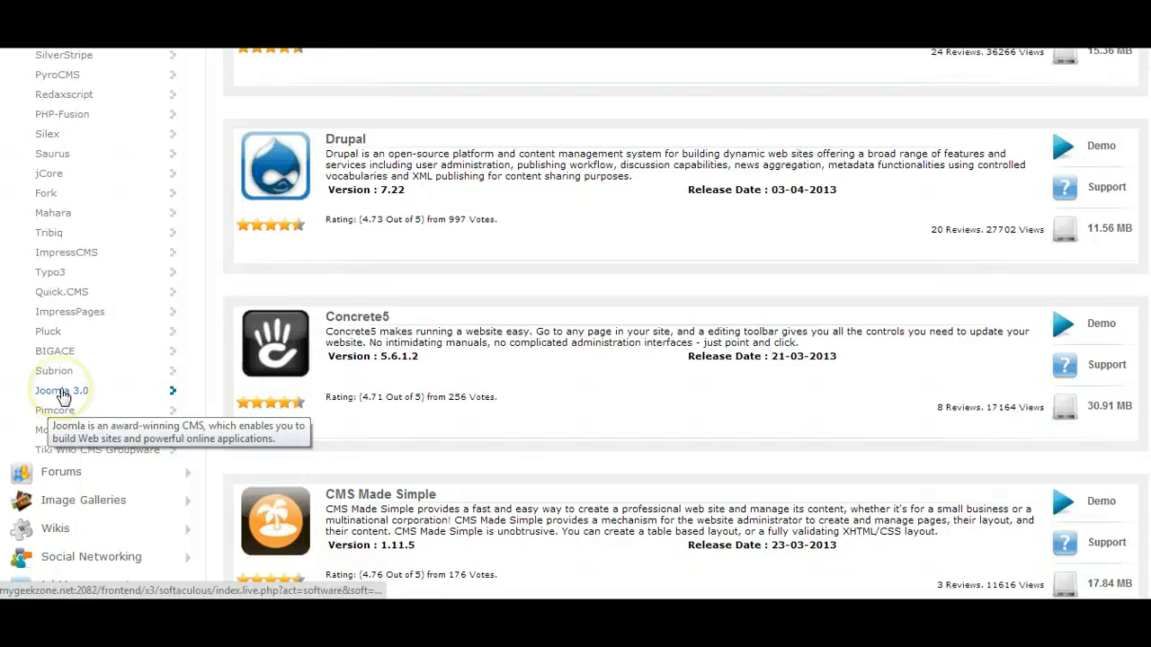
left_click(61, 392)
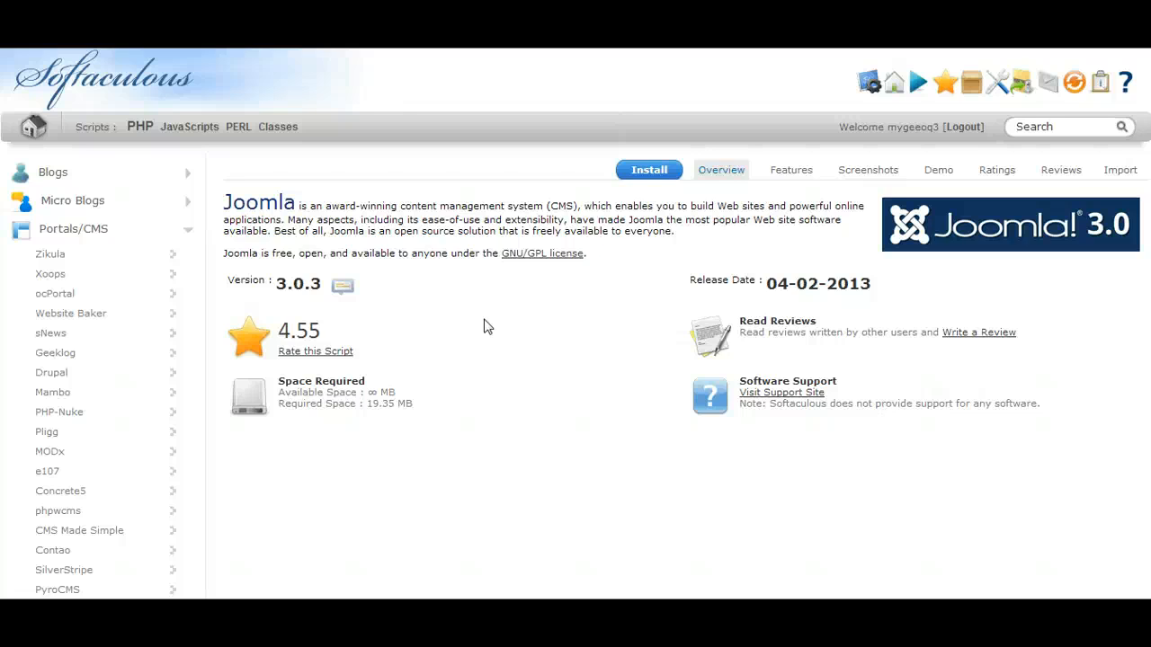
Open the Joomla 3.0 installation form and choose 3.0.3 as the version to install.
left_click(423, 315)
left_click(649, 171)
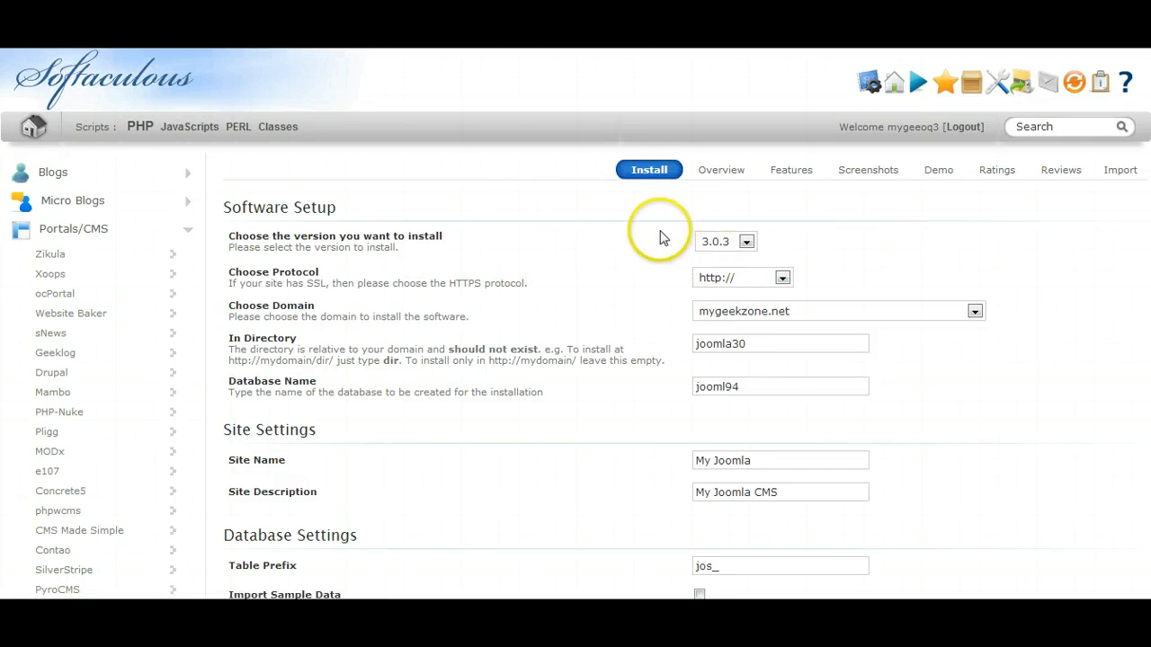
left_click(747, 243)
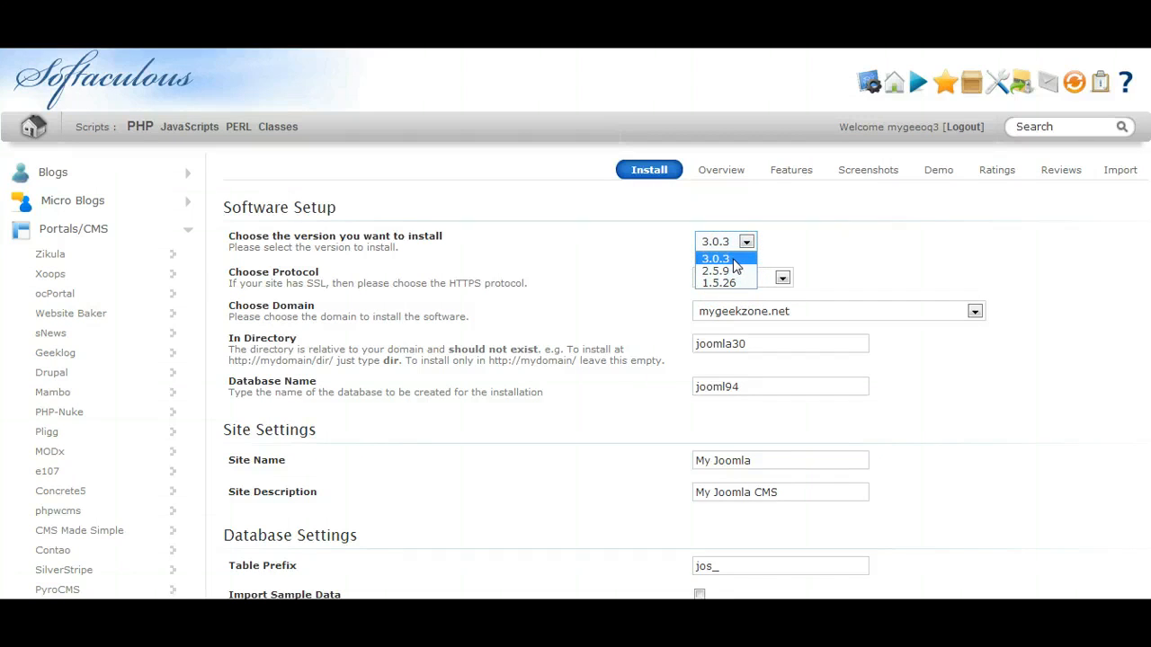
left_click(720, 262)
left_click(624, 286)
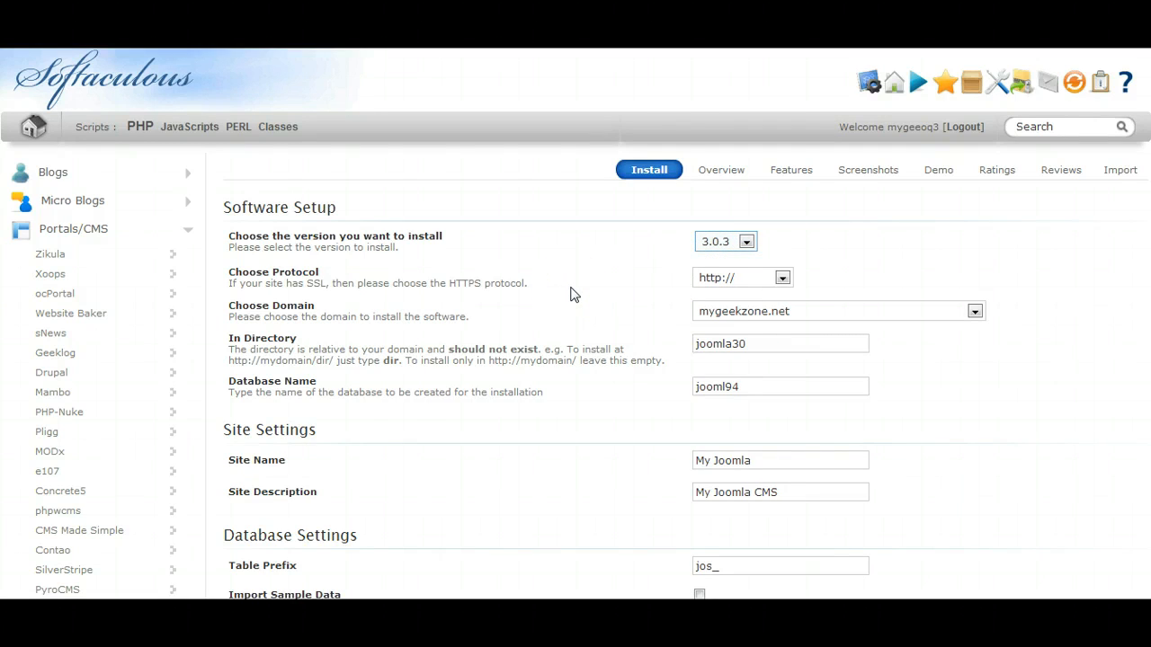
left_click(781, 280)
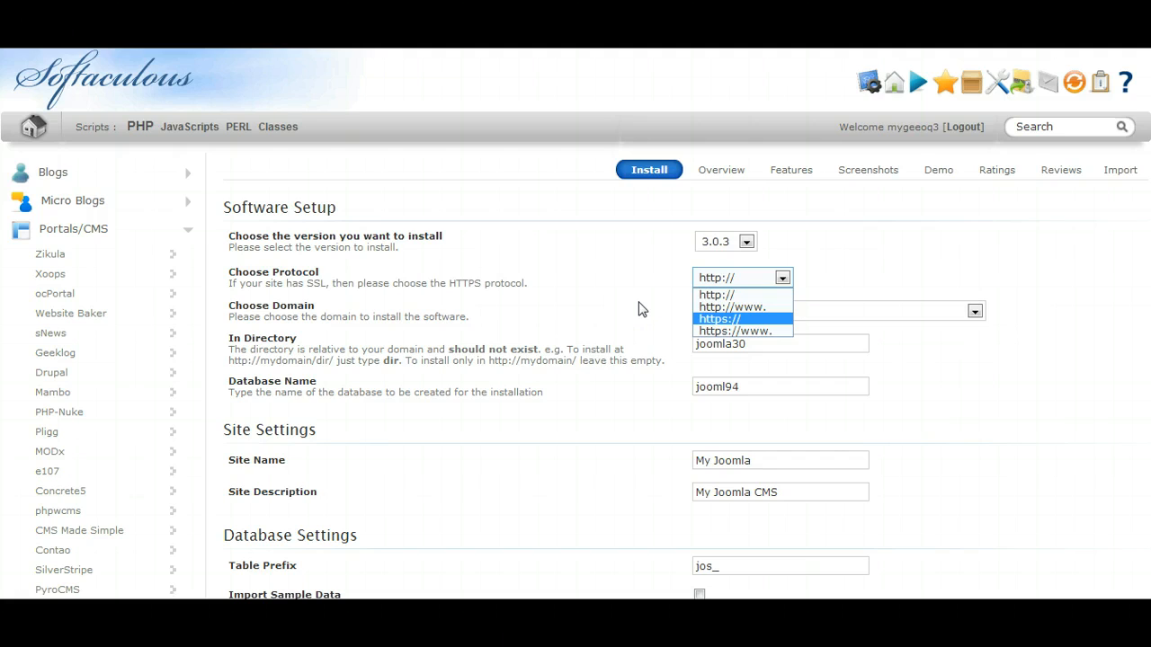
left_click(709, 295)
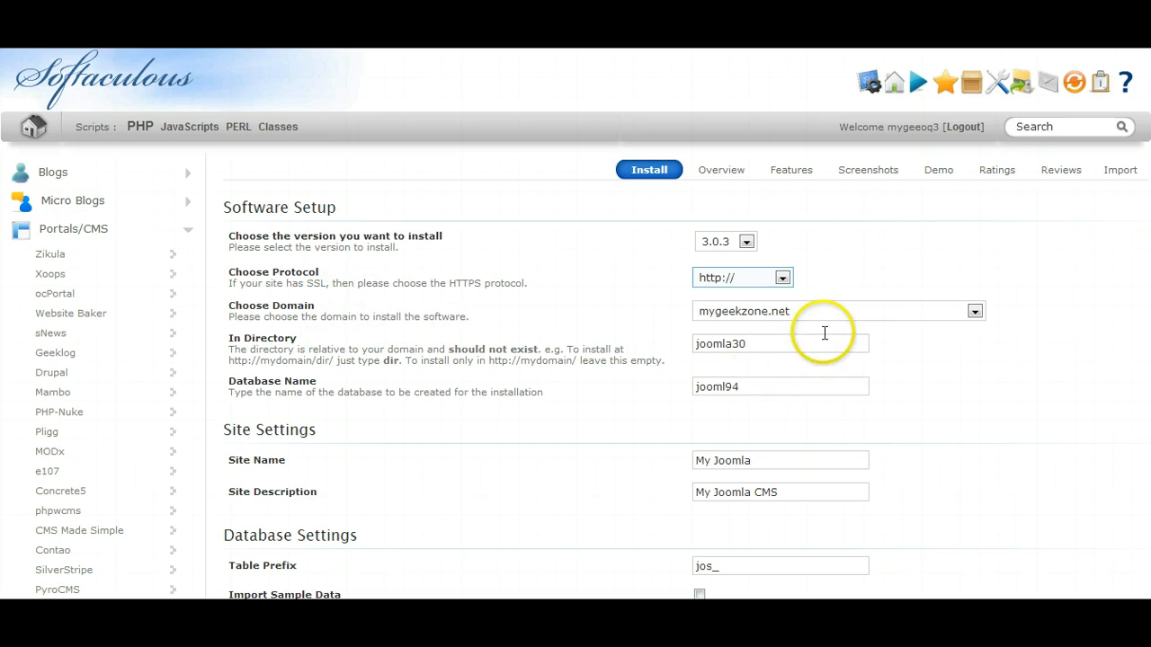
left_click(803, 313)
left_click(798, 310)
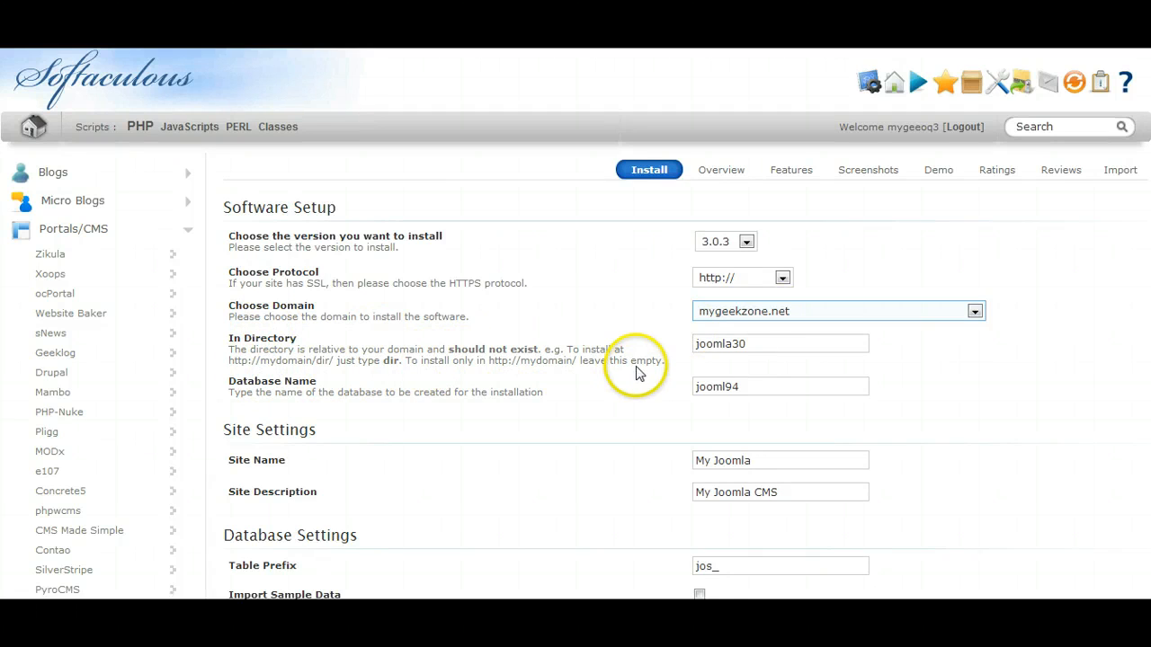
Replace the installation directory name with demojoomla3.
left_click(753, 345)
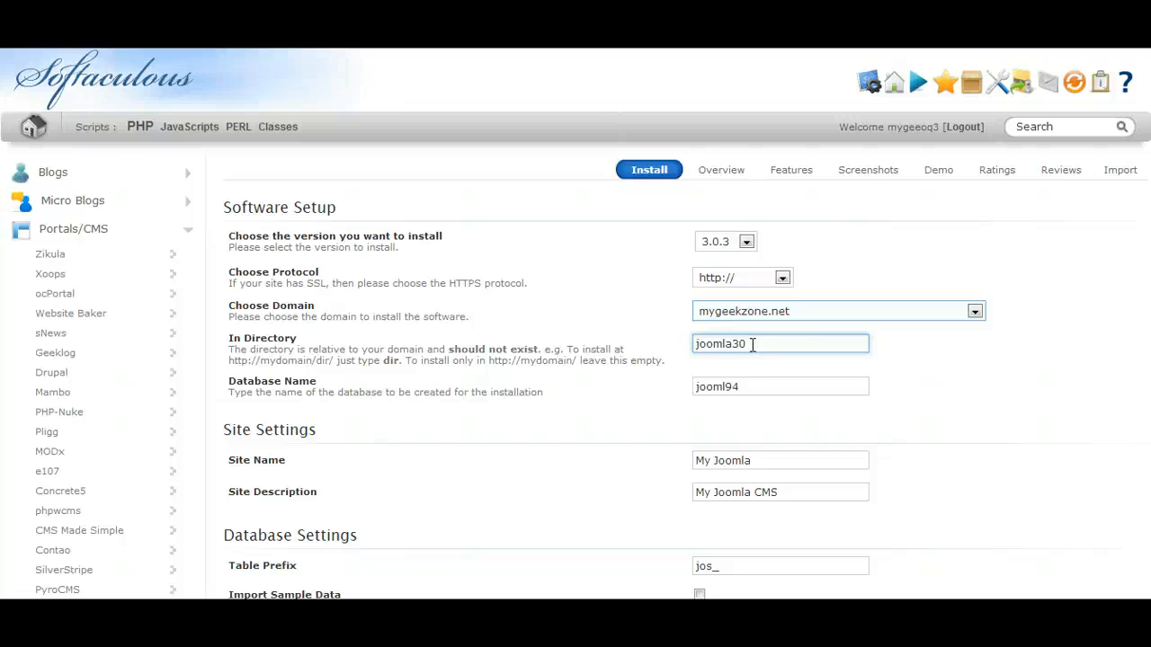
left_click_drag(752, 344, 674, 344)
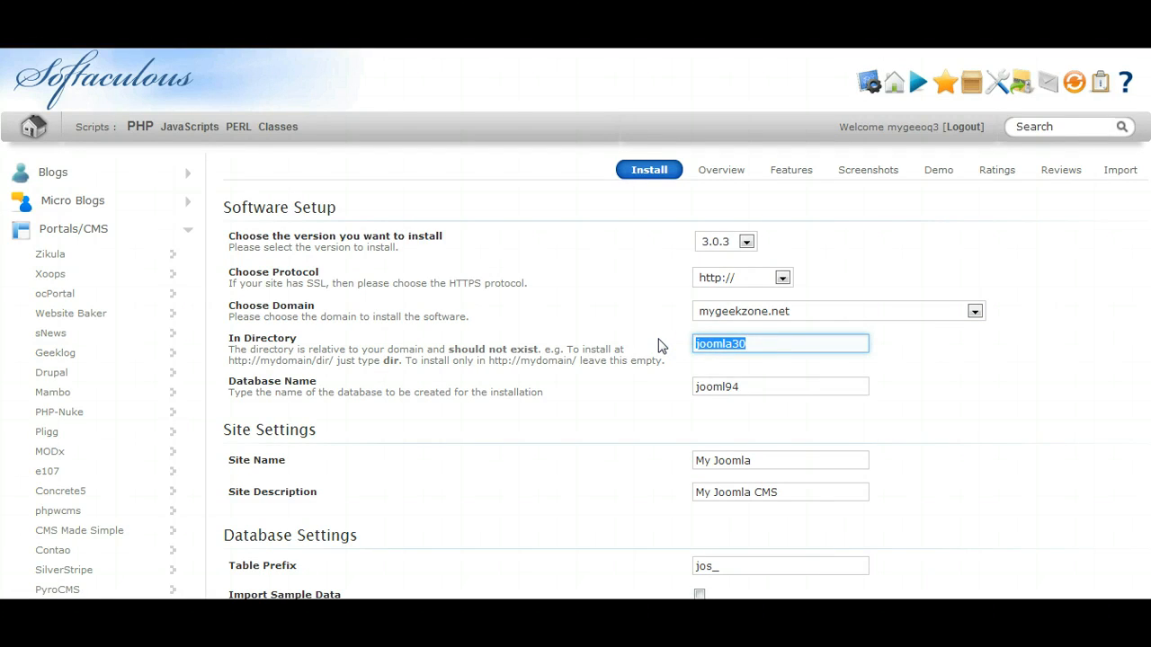
key("BackSpace")
left_click(698, 343)
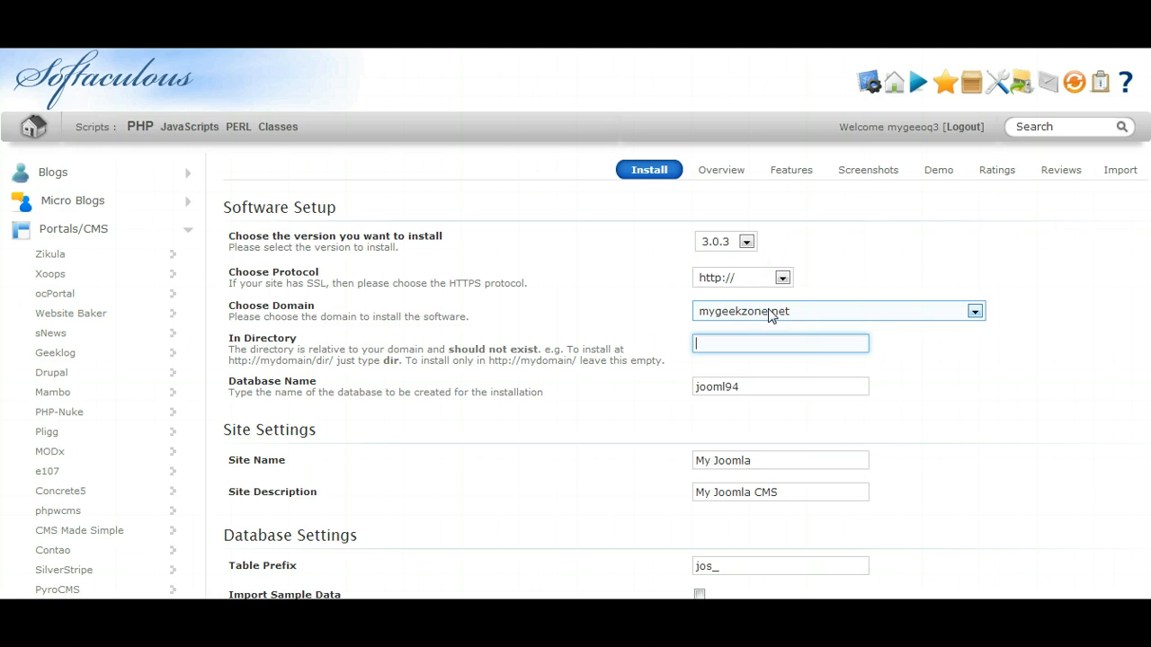
left_click(732, 342)
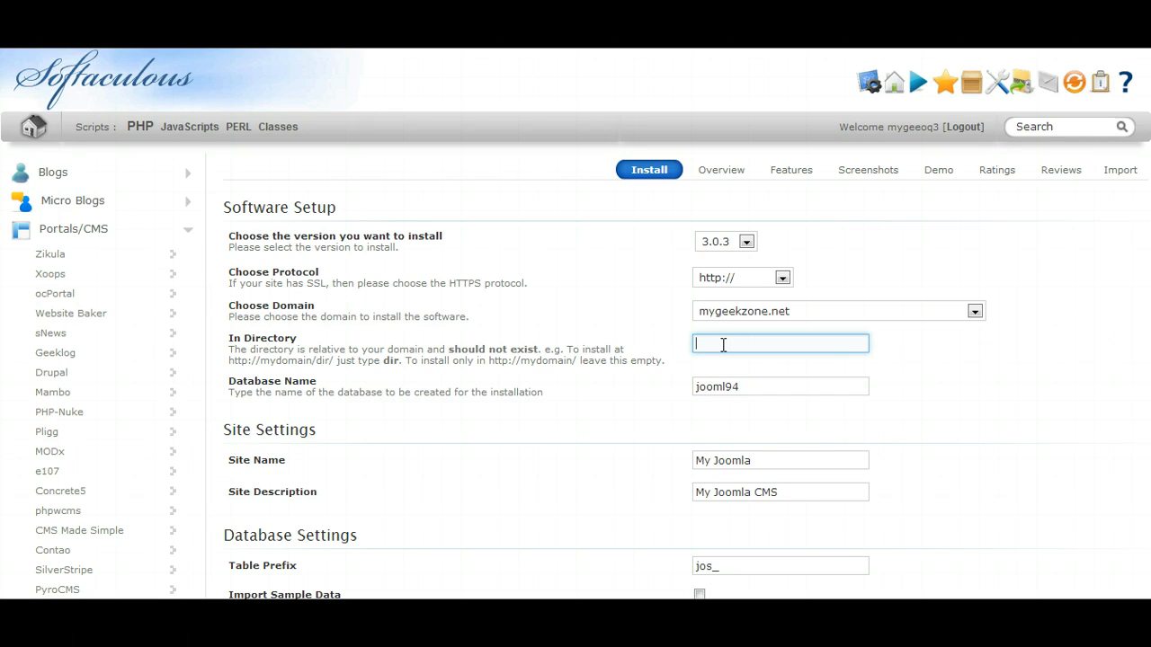
type("demojoomla3")
Set the name of the database created for the installation to demo3.
left_click(743, 387)
left_click(745, 388)
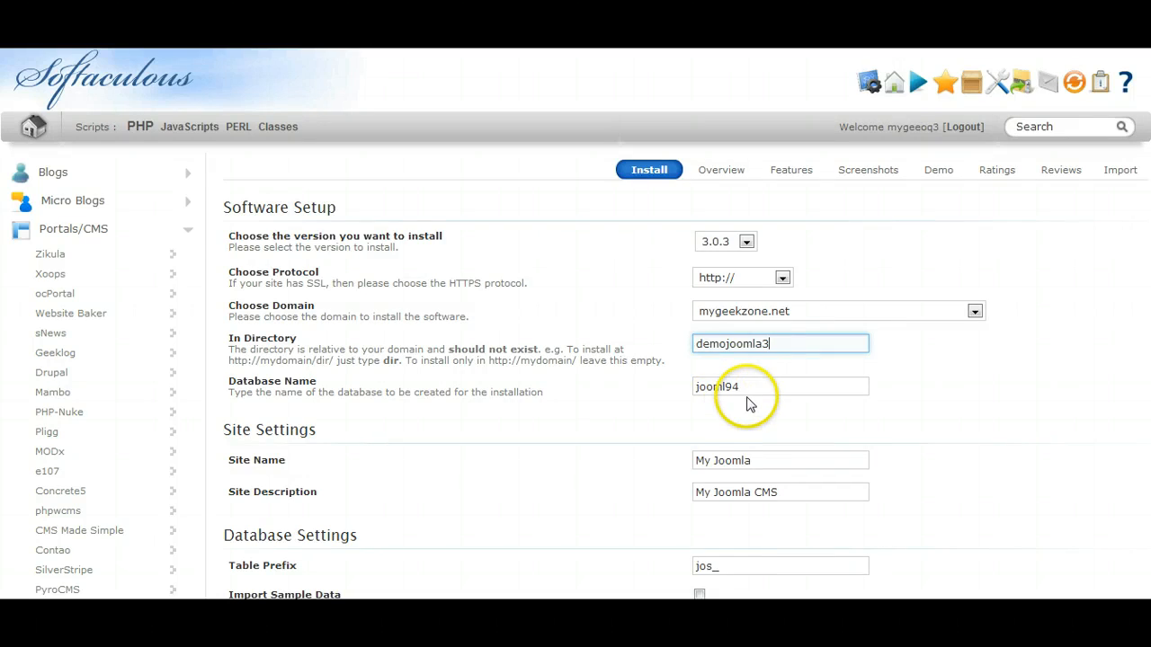
left_click_drag(745, 387, 662, 383)
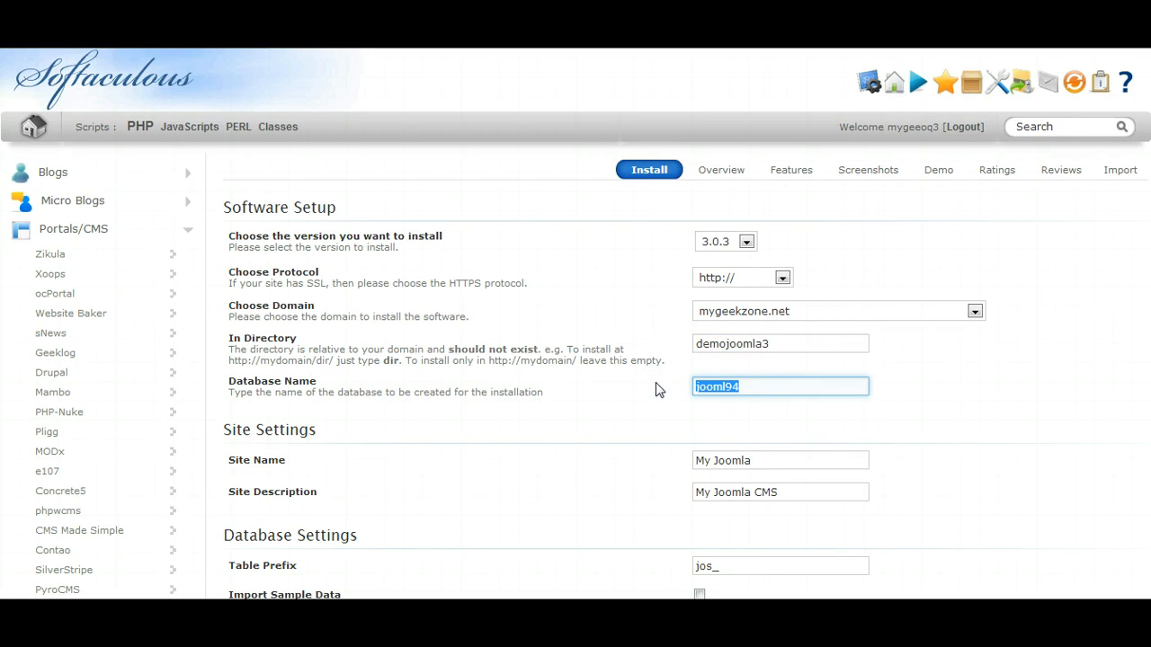
type("demo3")
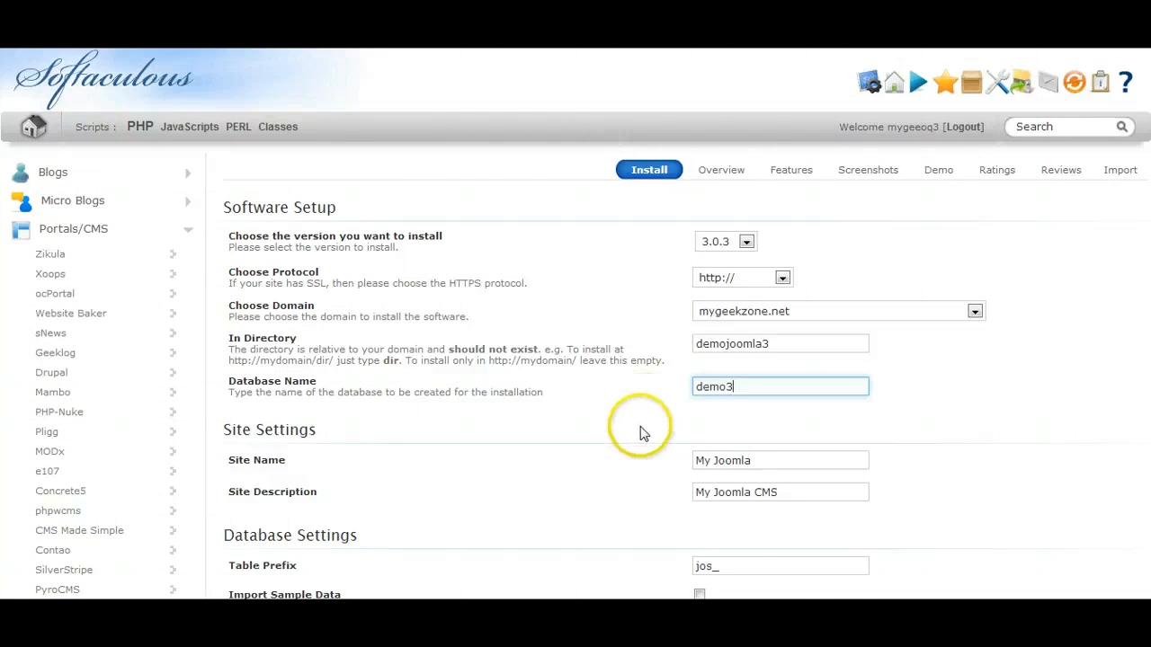
Change the site name in the site settings to Demo 3.0.
scroll(642, 432, "down", 2)
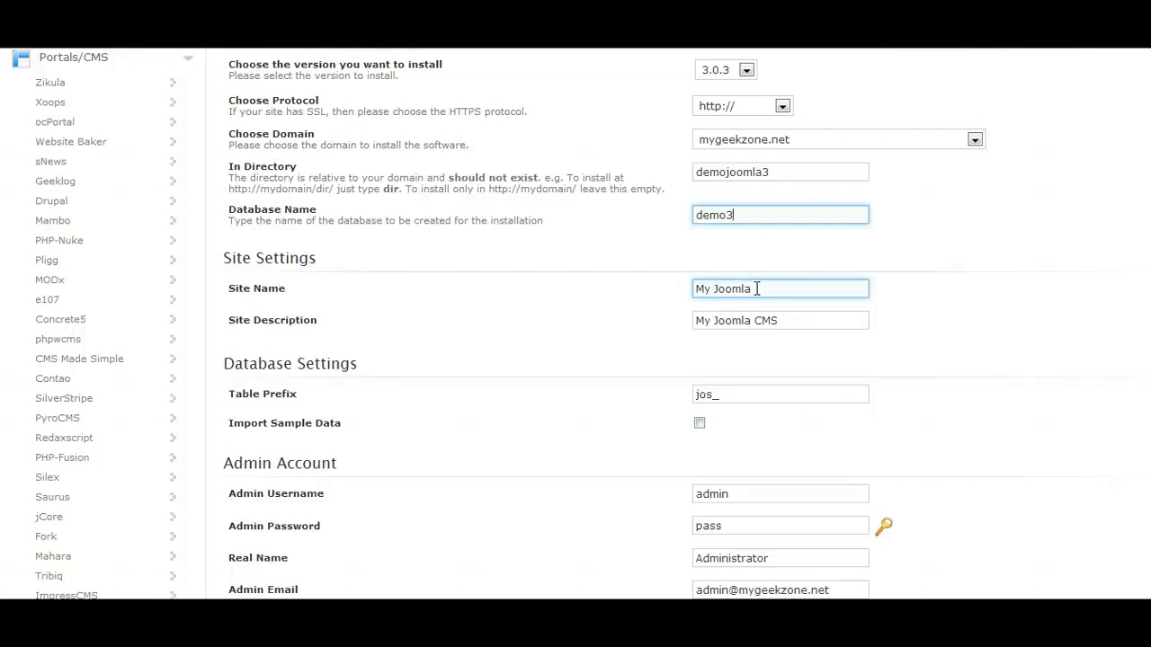
left_click_drag(757, 289, 644, 286)
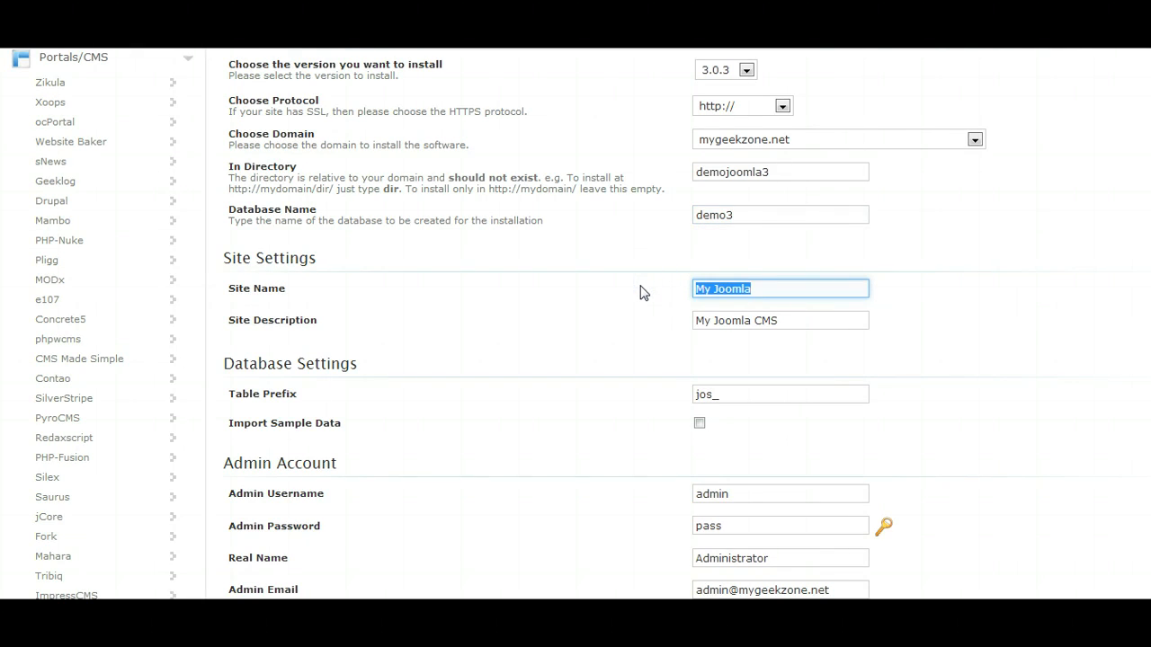
type("Demo 3.")
type("0")
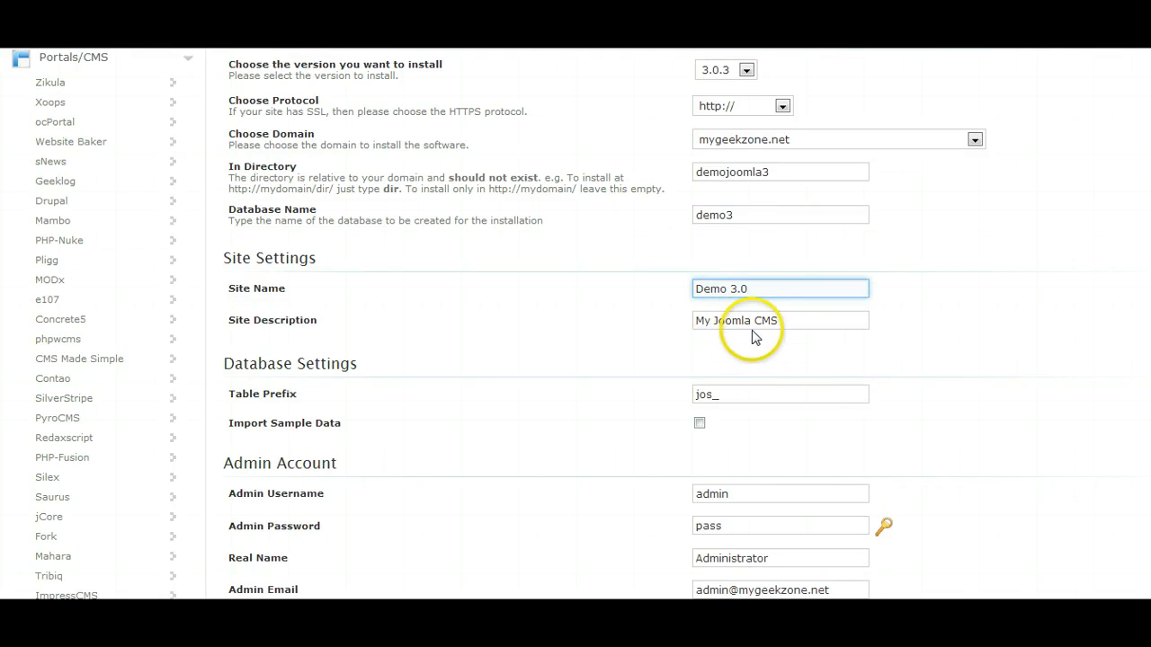
Review the site name, site description, table prefix, database name and directory entries of the installation form.
left_click(787, 321)
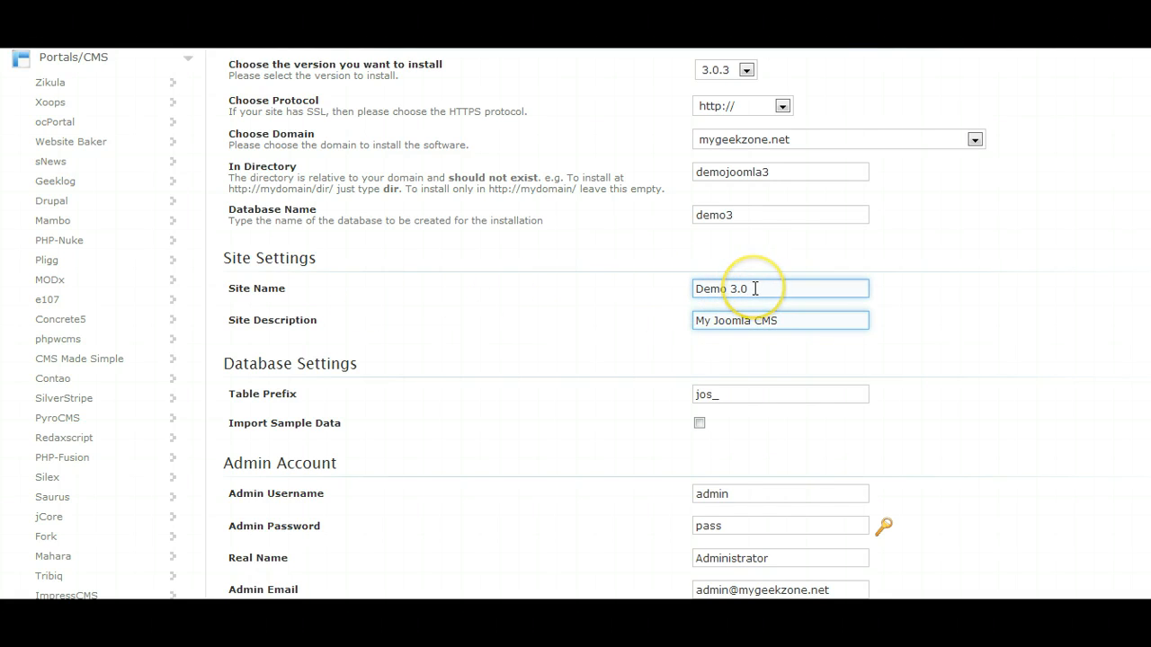
left_click(714, 289)
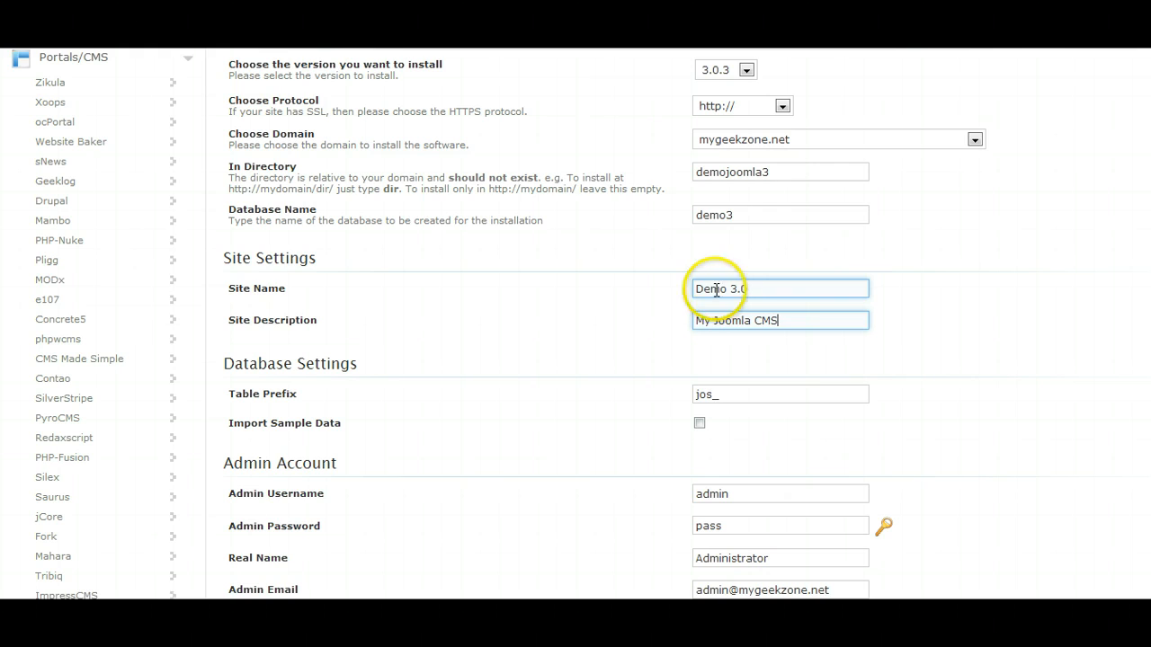
left_click(784, 321)
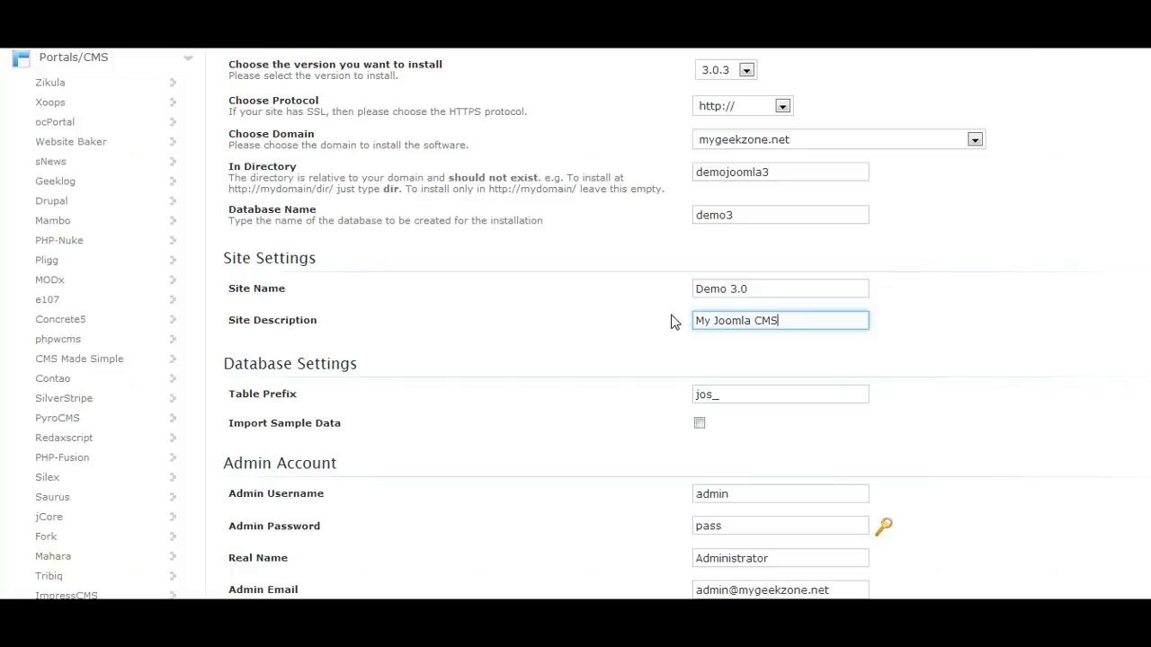
left_click(735, 289)
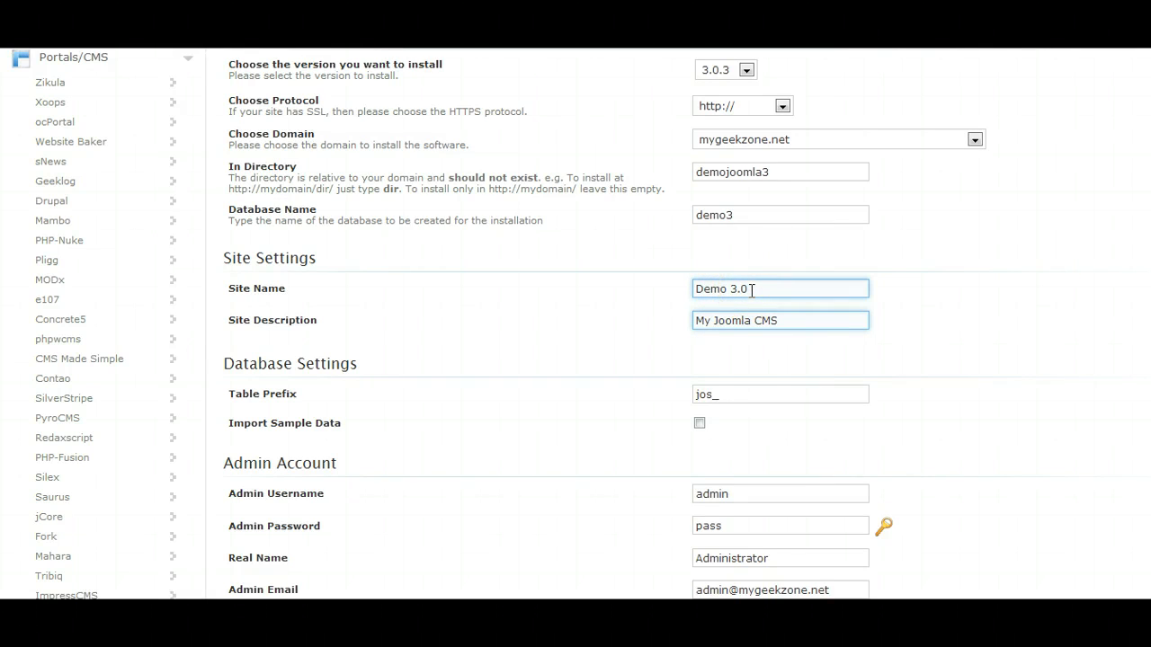
left_click(804, 322)
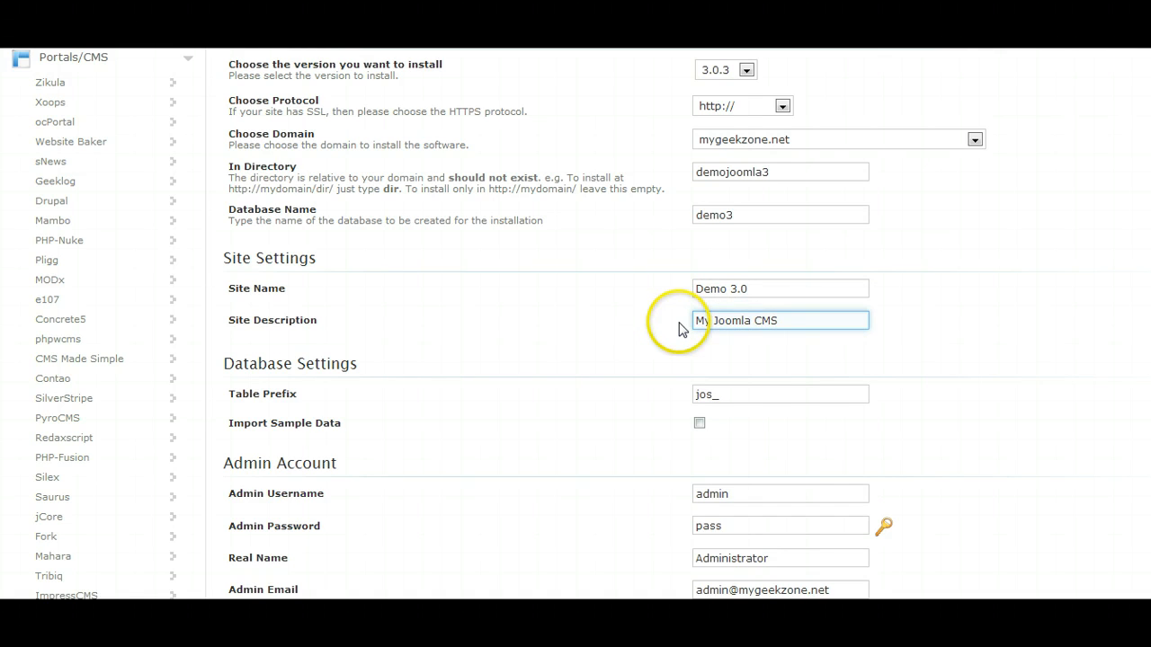
scroll(566, 389, "down", 3)
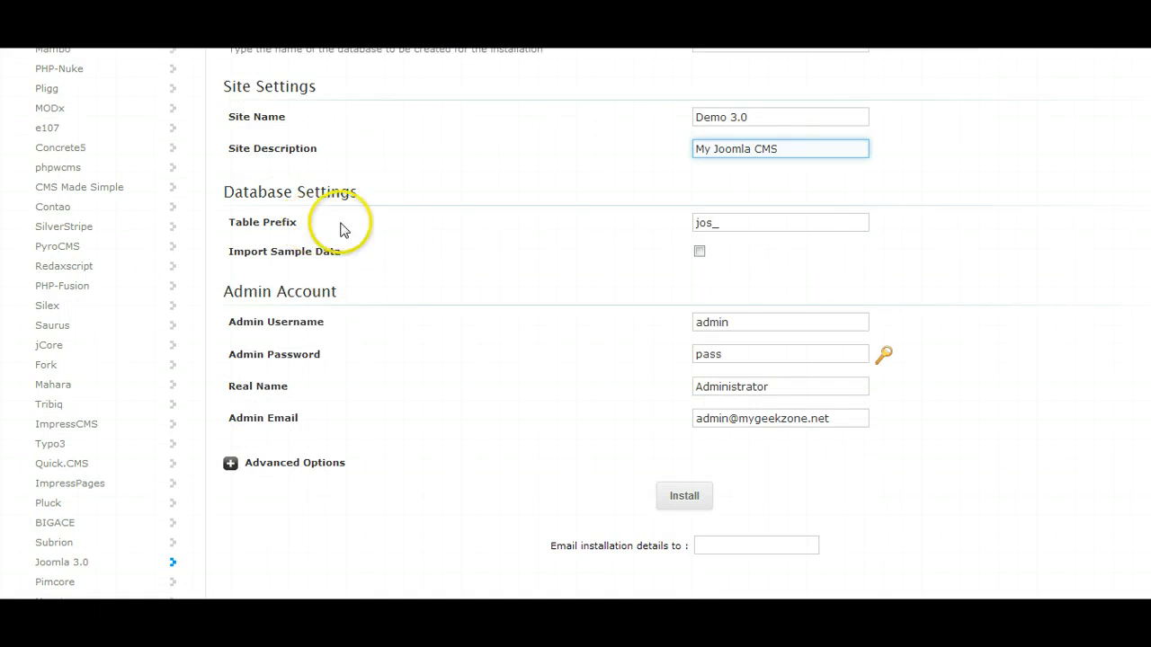
left_click(733, 221)
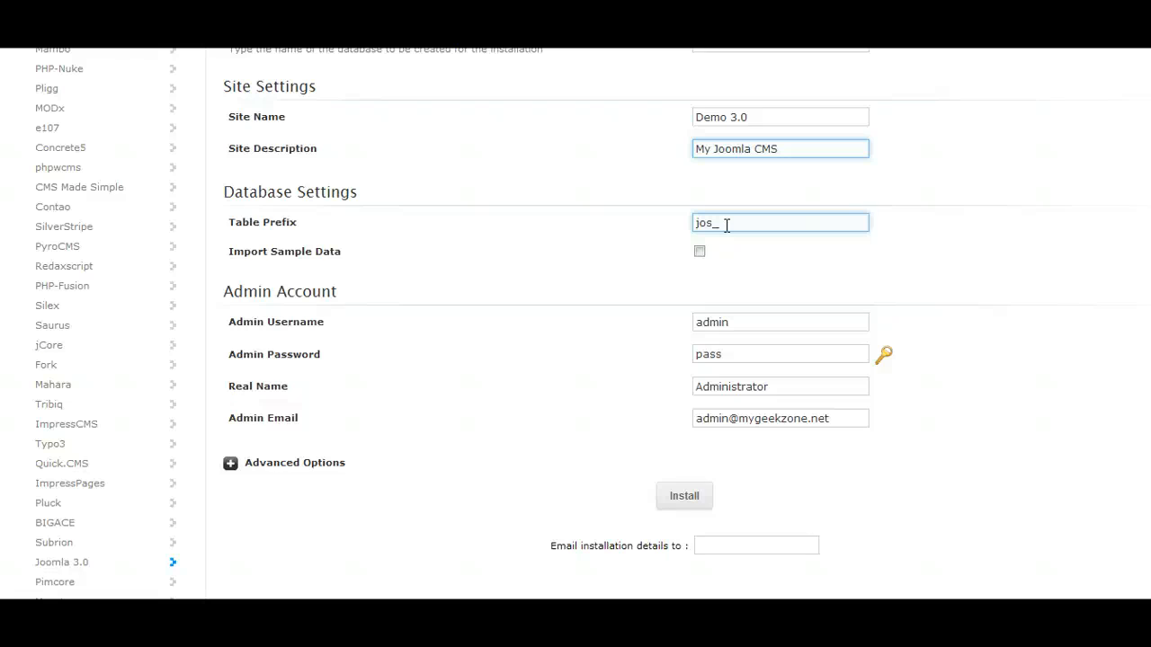
left_click(642, 226)
scroll(642, 226, "up", 3)
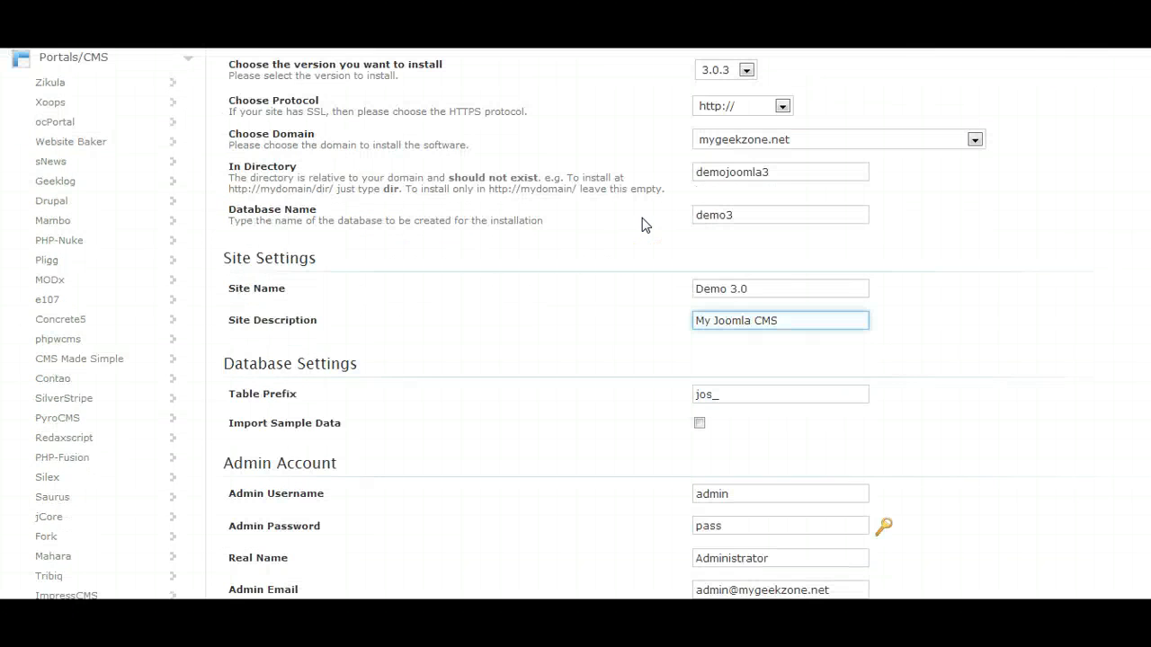
left_click(733, 218)
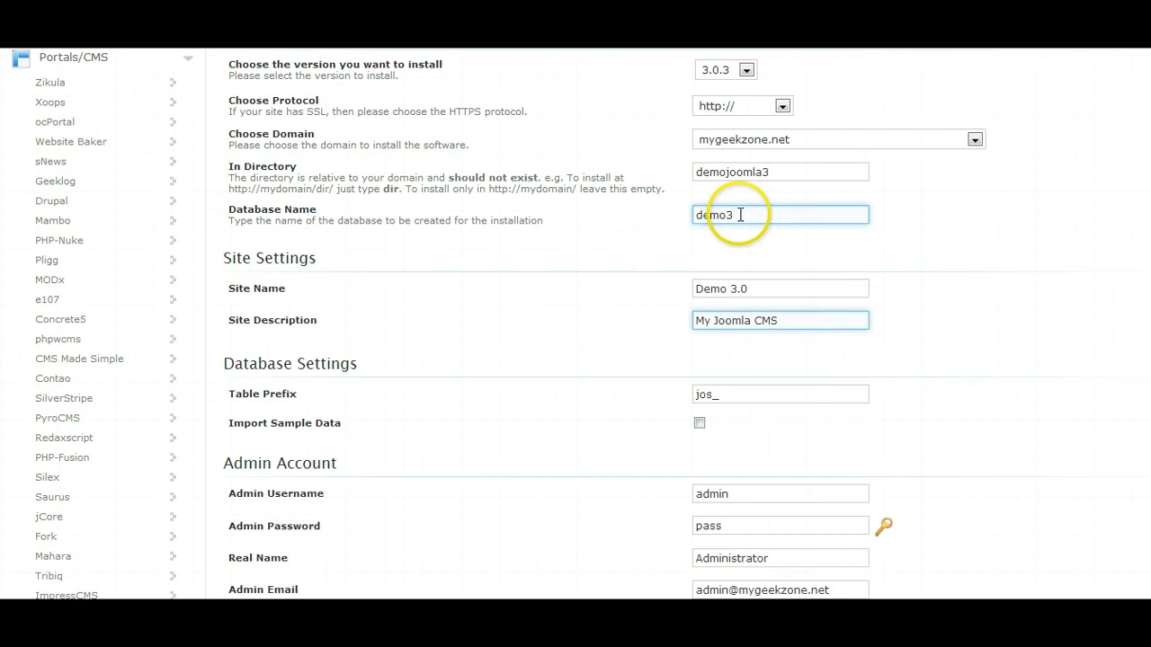
left_click(782, 173)
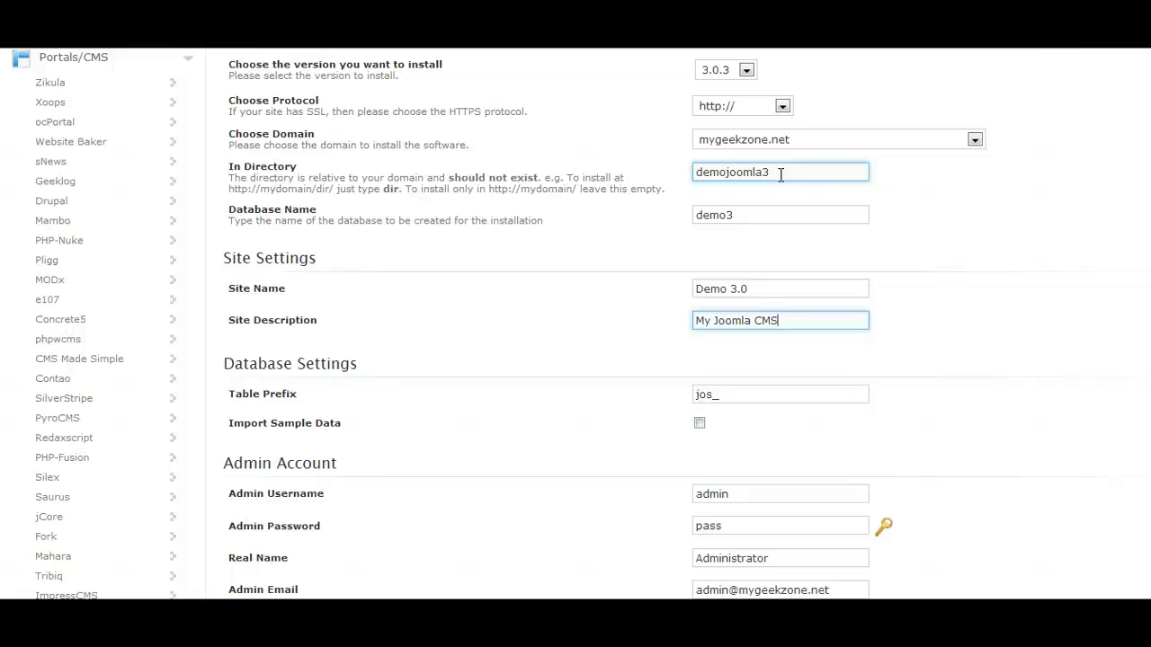
scroll(636, 306, "down", 1)
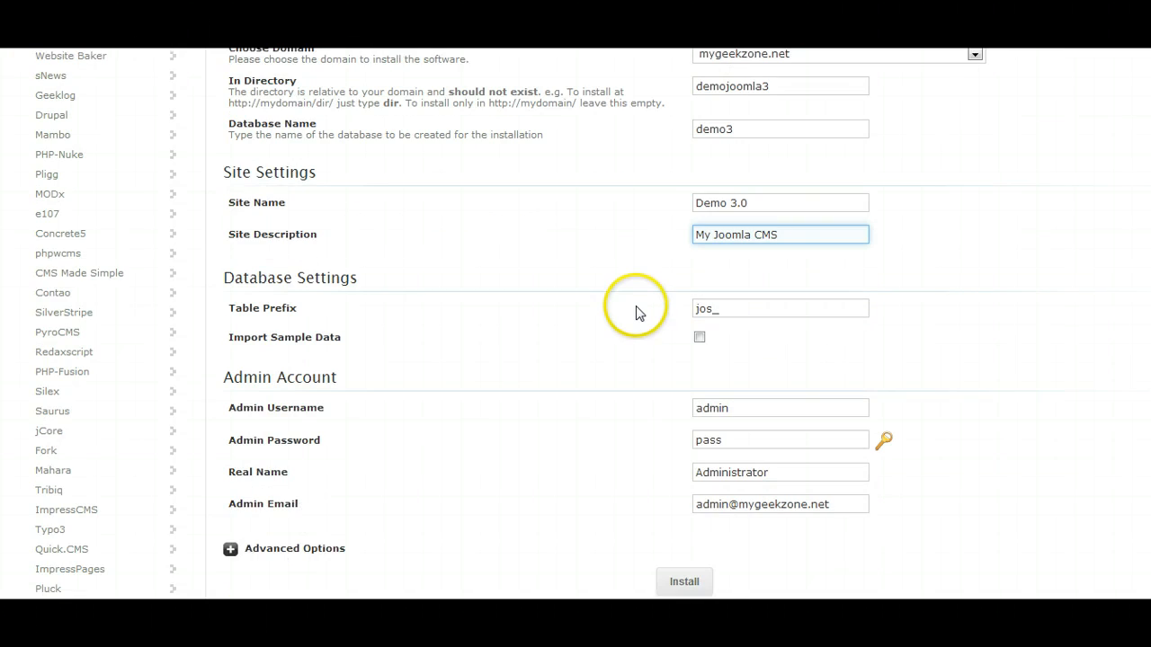
Keep jos_ as the database table prefix and enable importing sample data.
left_click(714, 309)
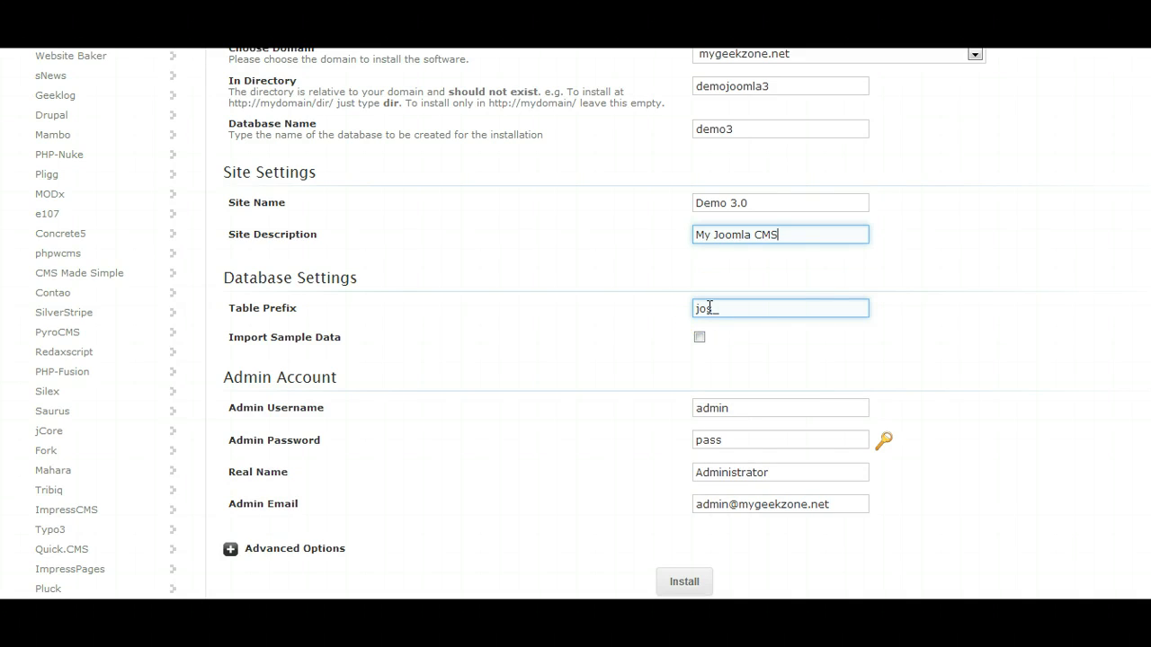
left_click(710, 307)
left_click(726, 308)
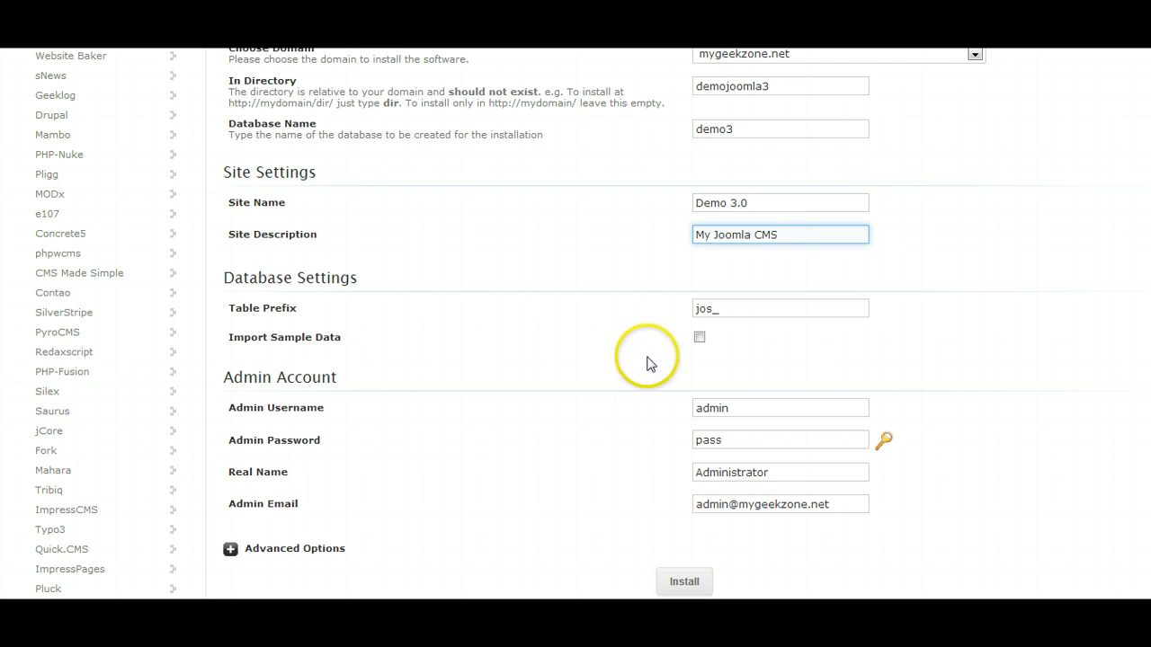
left_click(700, 337)
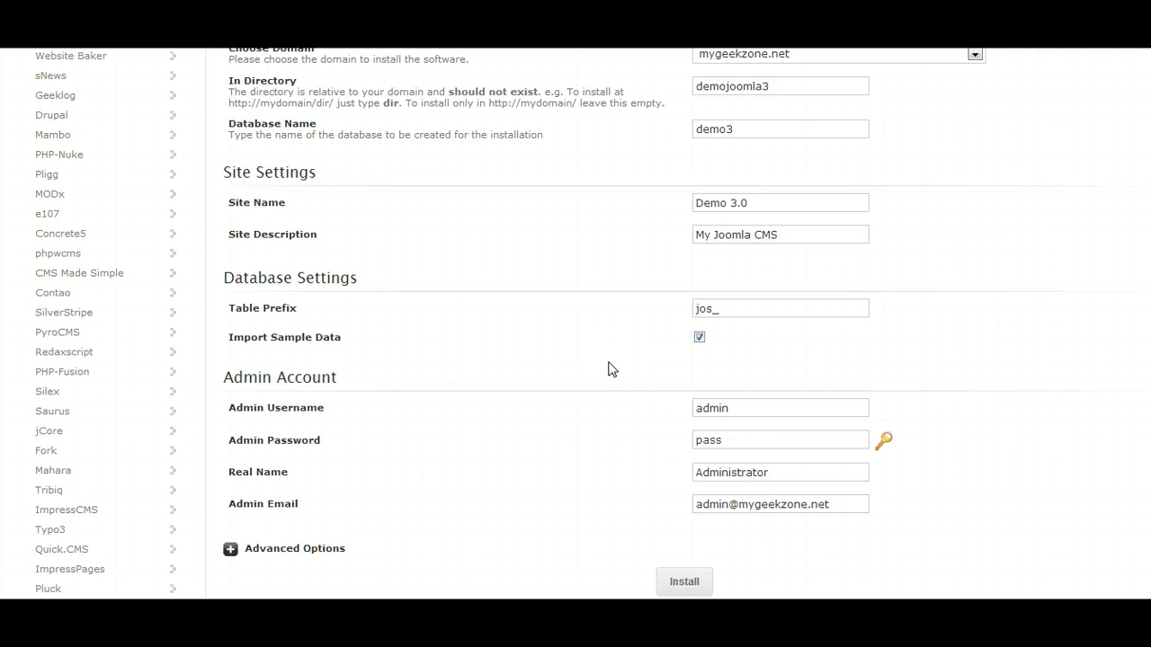
Keep admin as the administrator username and generate a random admin password.
scroll(608, 368, "down", 2)
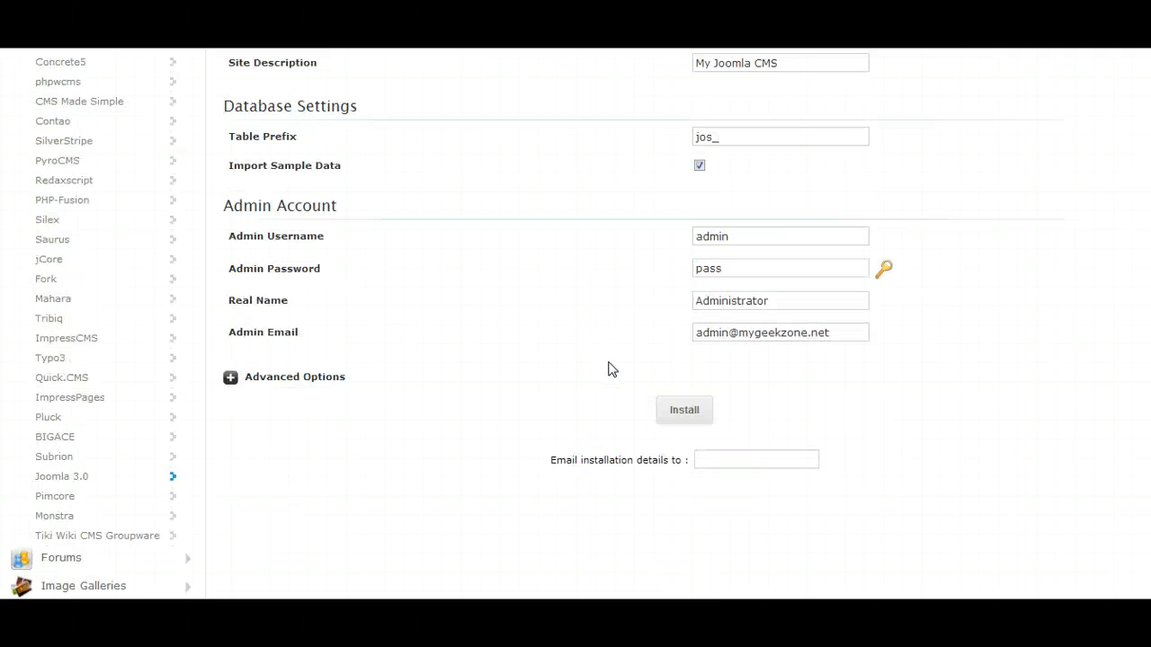
scroll(609, 368, "up", 1)
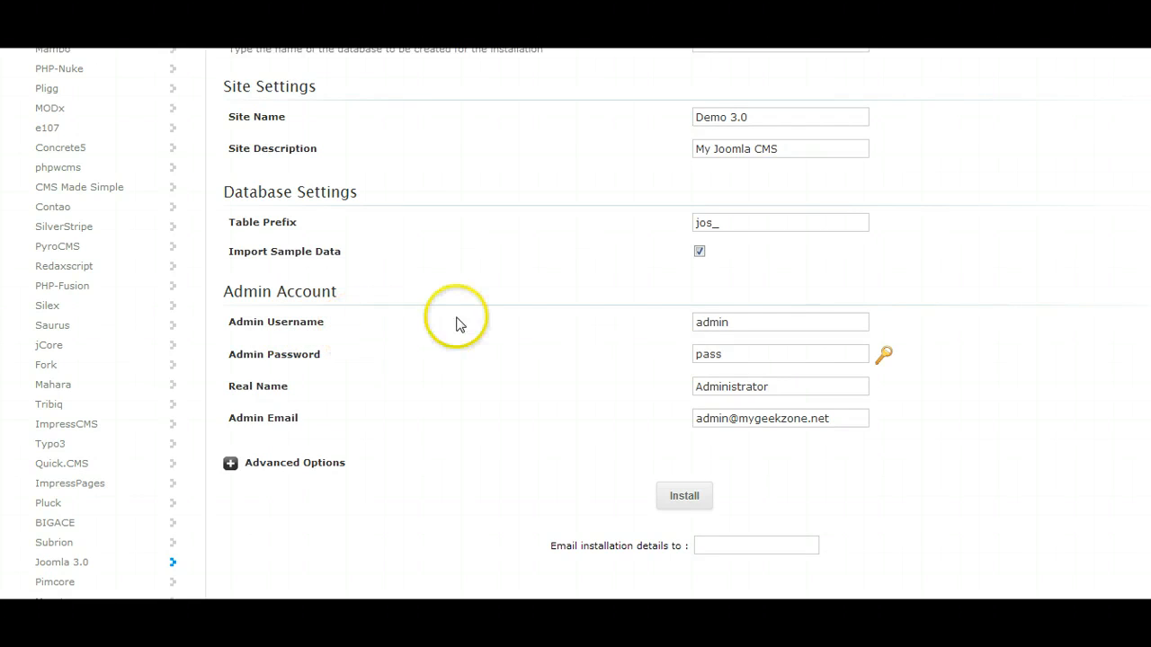
left_click(727, 319)
left_click(608, 329)
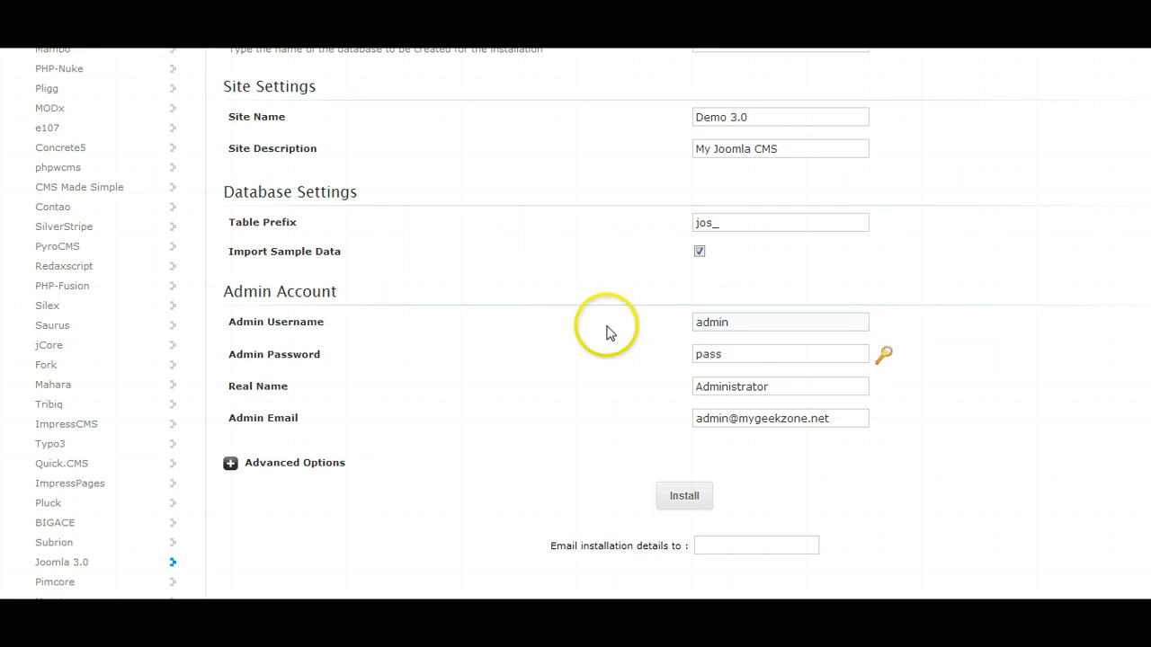
left_click(727, 316)
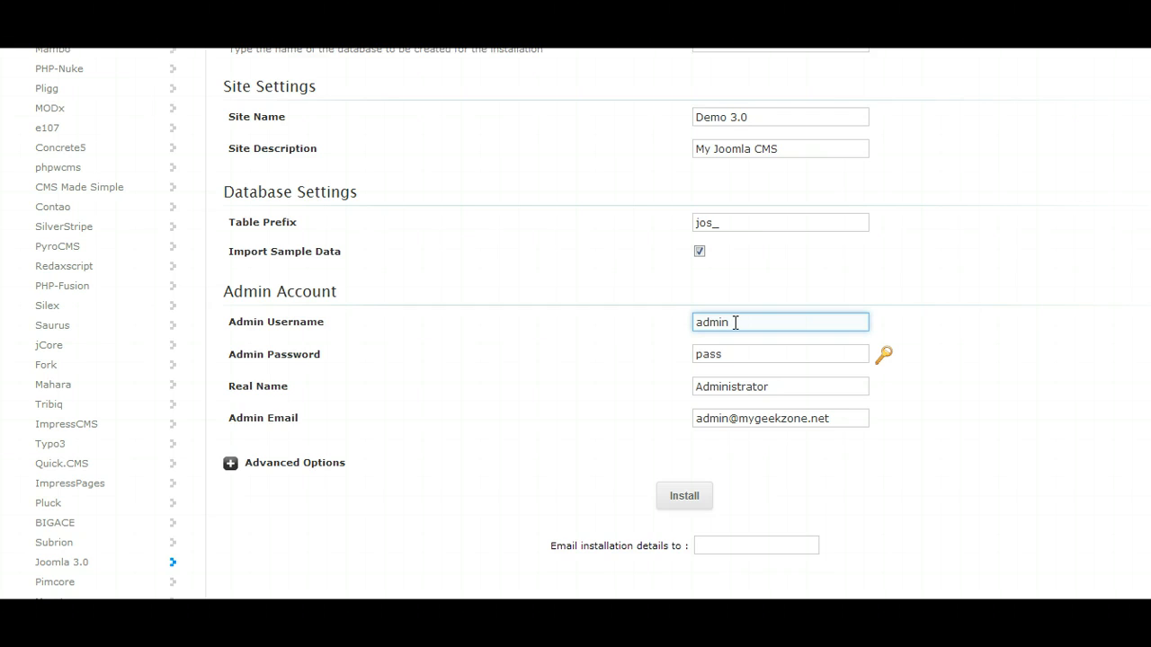
left_click(735, 324)
left_click(729, 355)
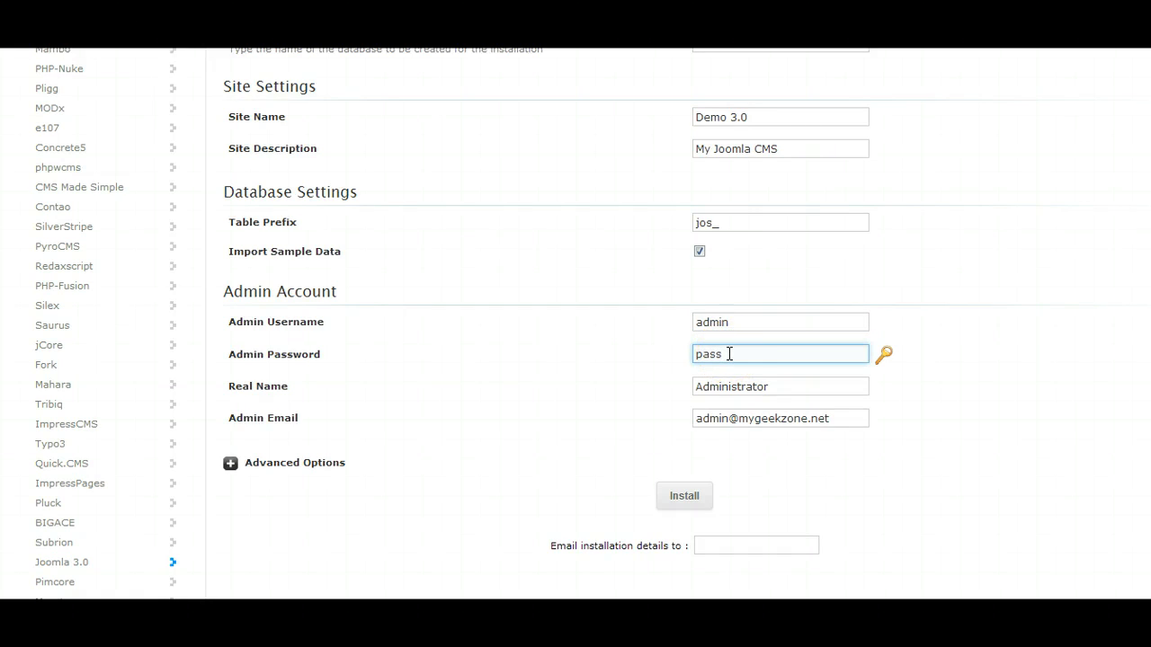
left_click(945, 384)
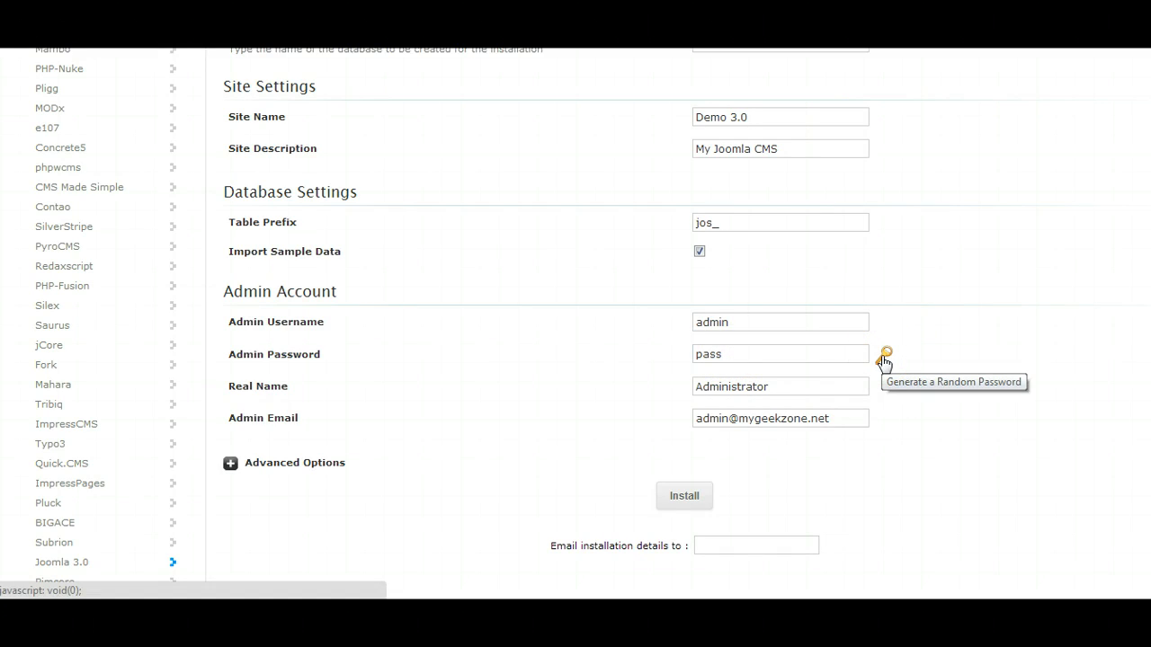
left_click(884, 358)
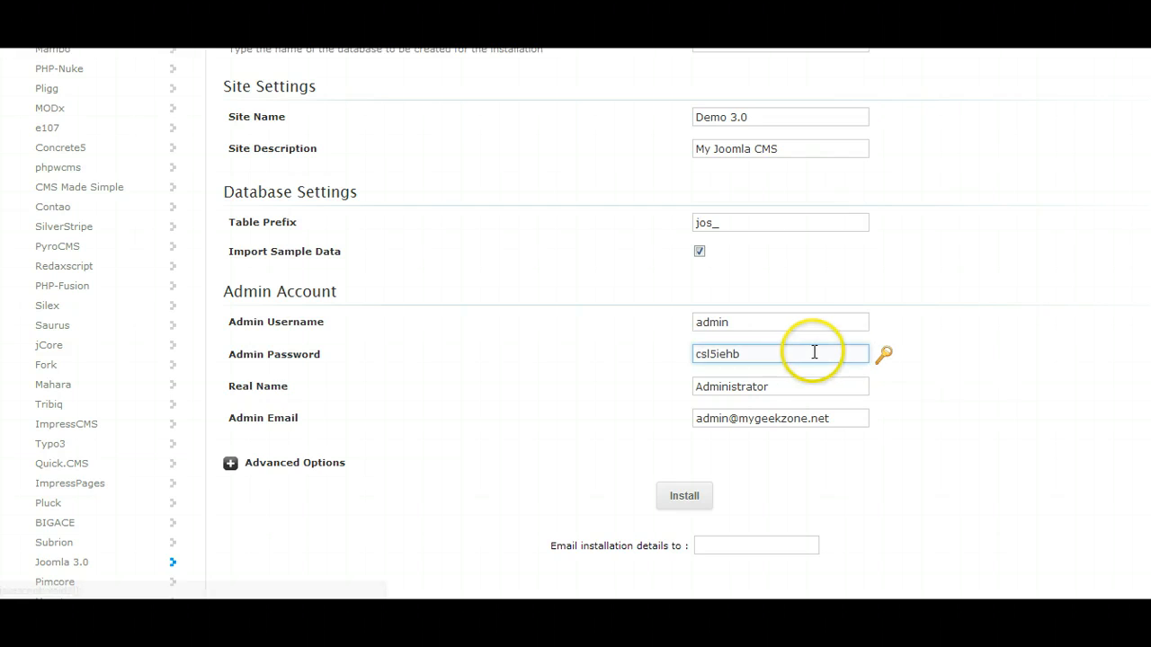
Copy the generated admin password to the clipboard.
left_click(762, 354)
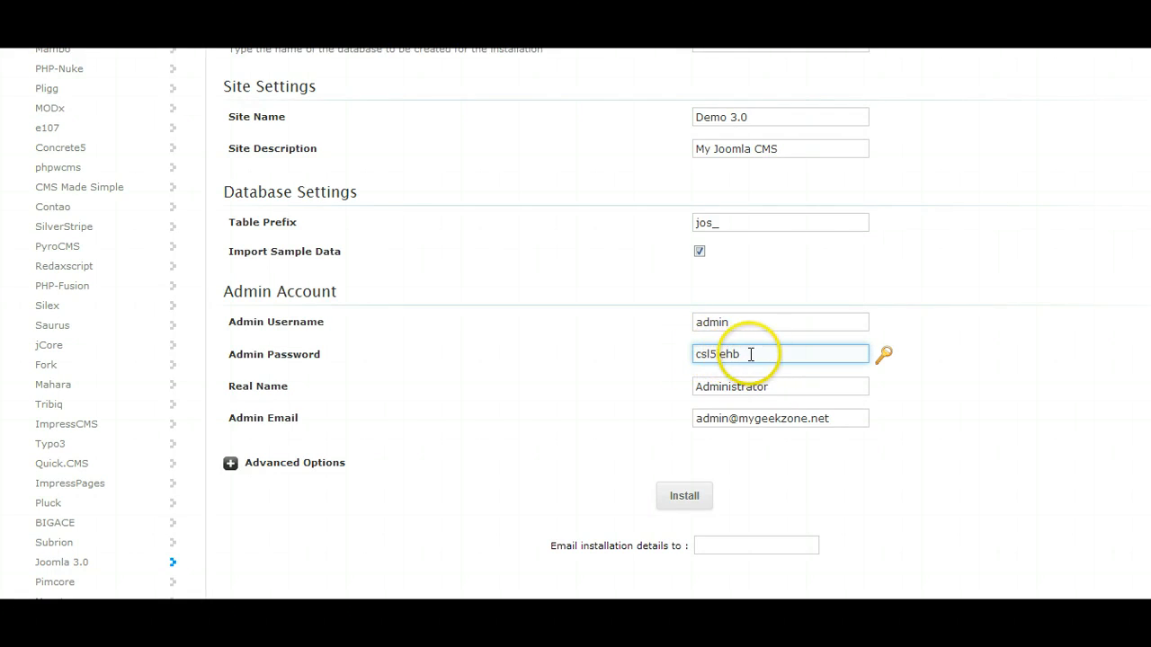
left_click_drag(692, 353, 768, 354)
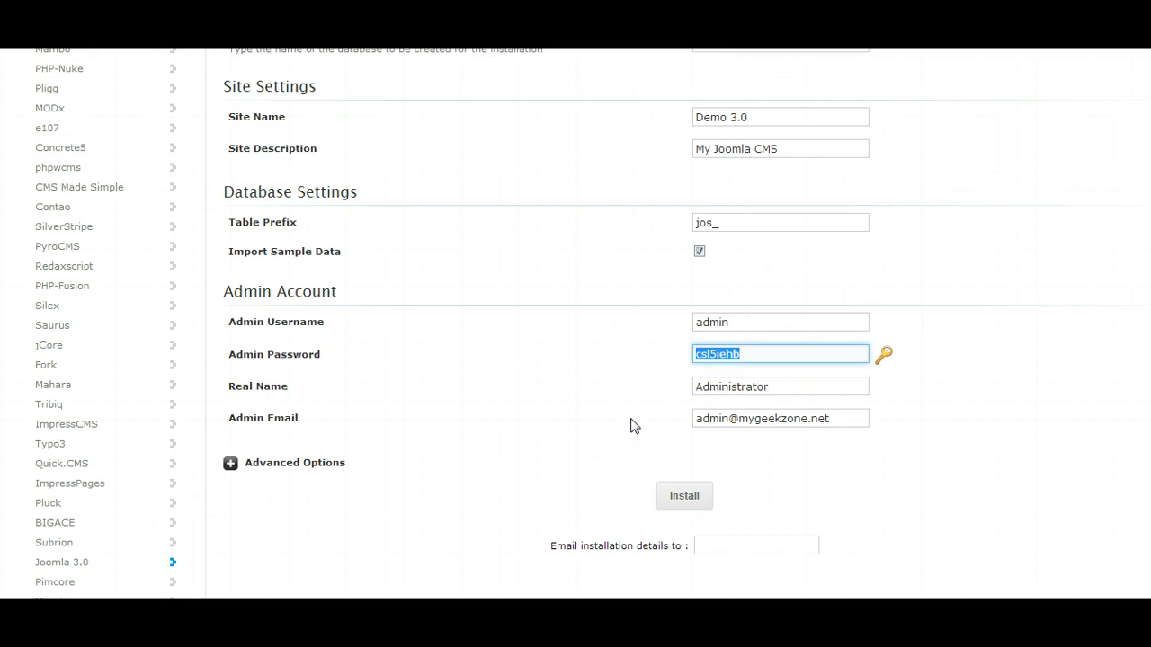
right_click(711, 353)
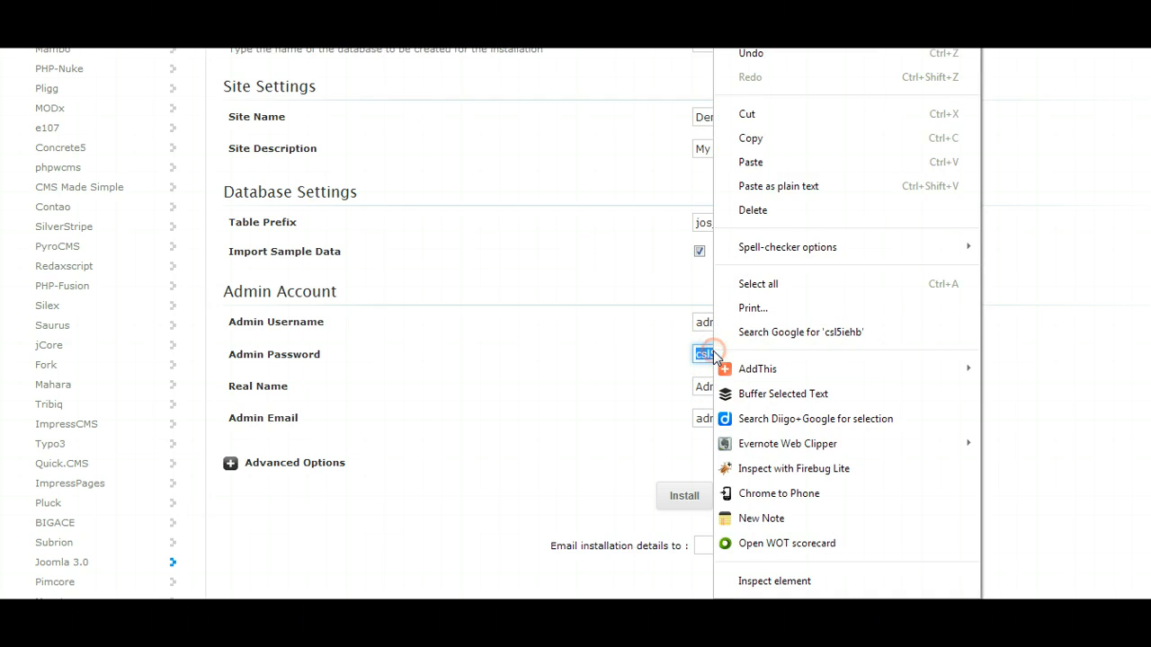
left_click(757, 139)
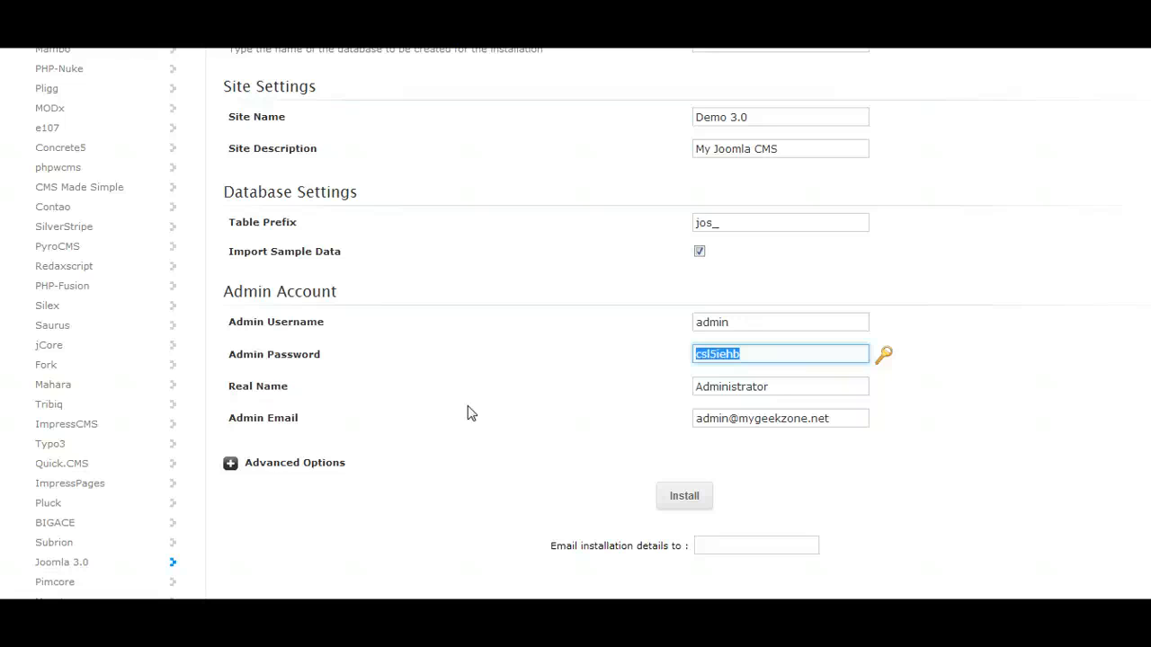
Reselect the generated admin password in the installation form and copy it again.
left_click(503, 408)
left_click(593, 502)
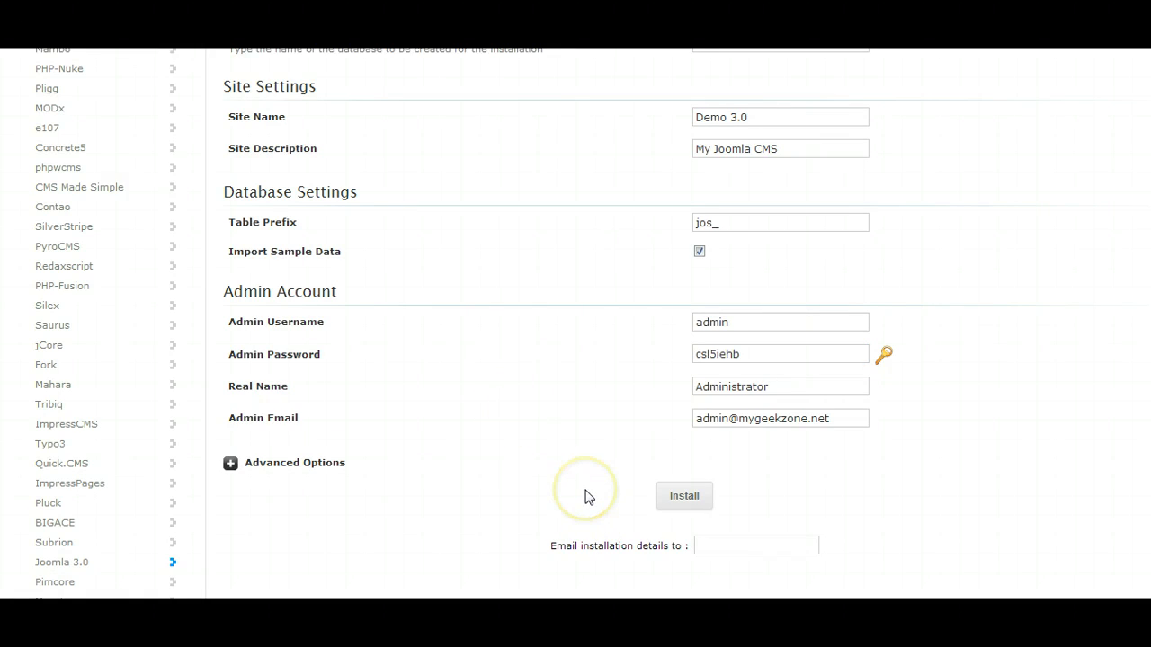
left_click_drag(760, 350, 655, 359)
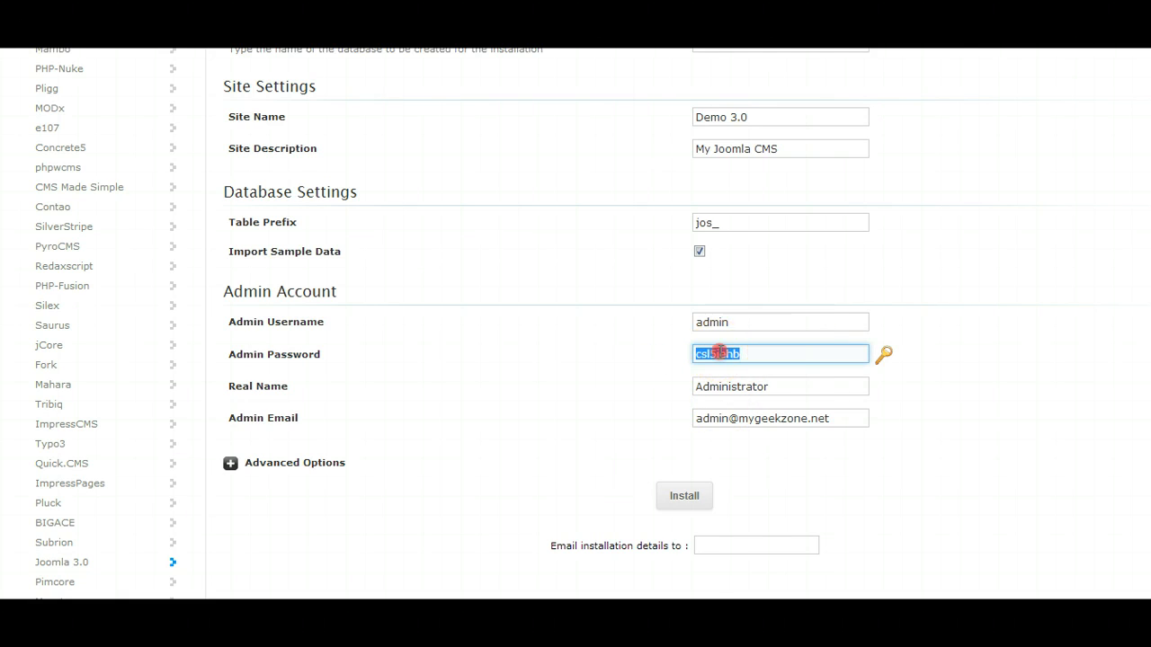
right_click(719, 353)
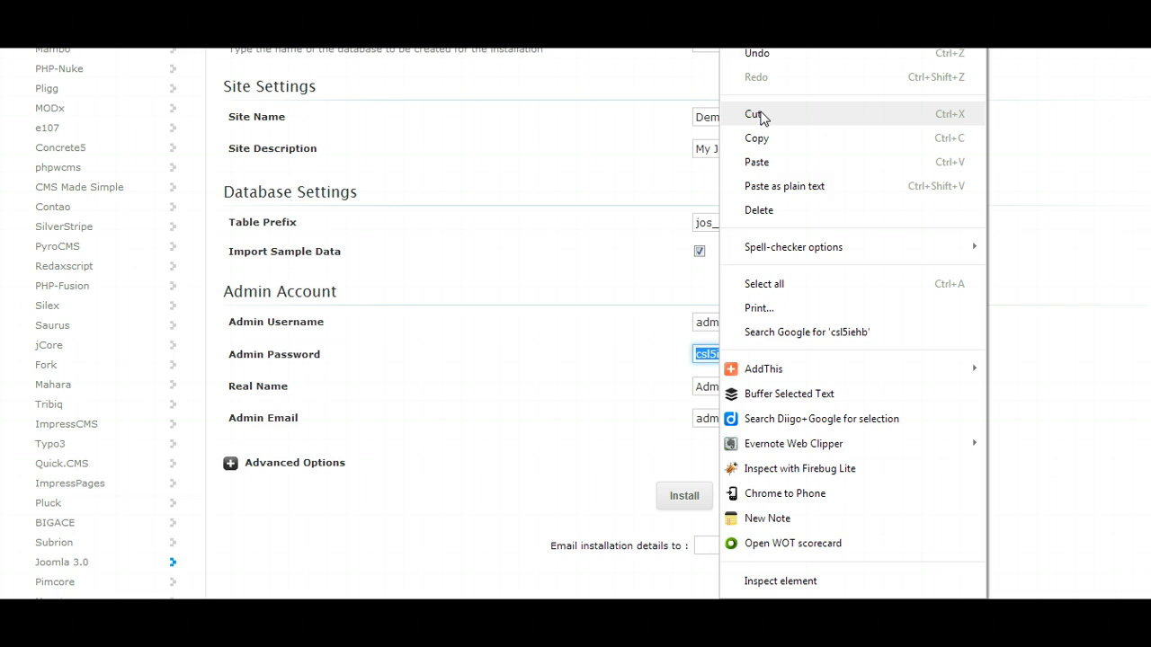
left_click(757, 137)
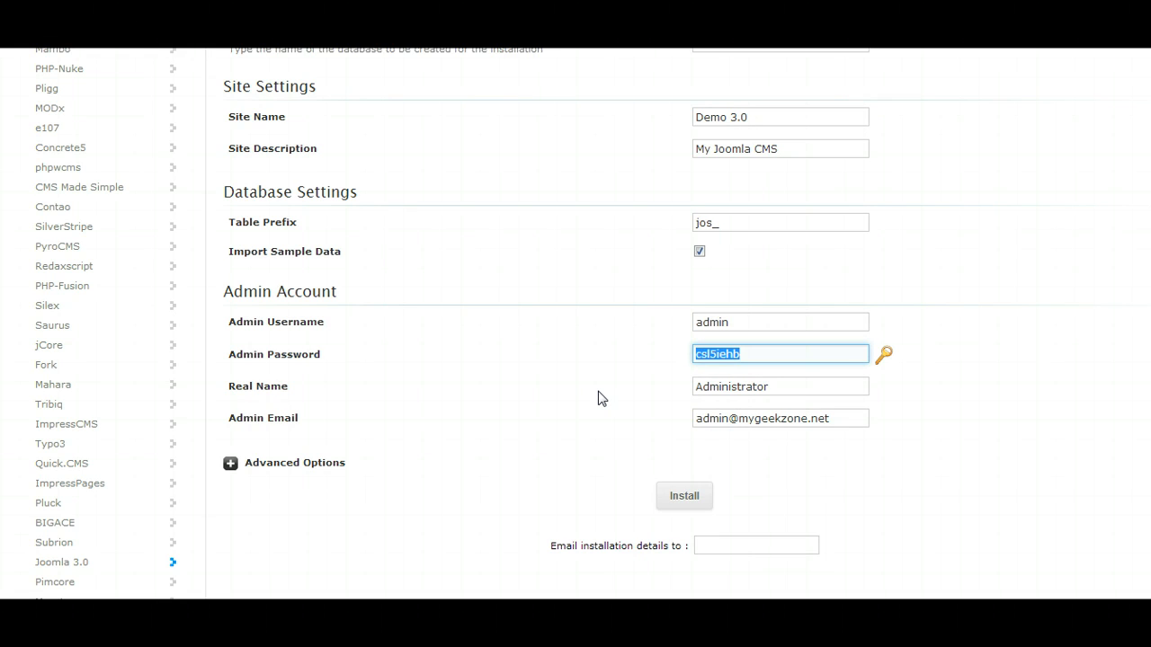
Check the Real Name and Admin Email entries of the admin account.
left_click(773, 386)
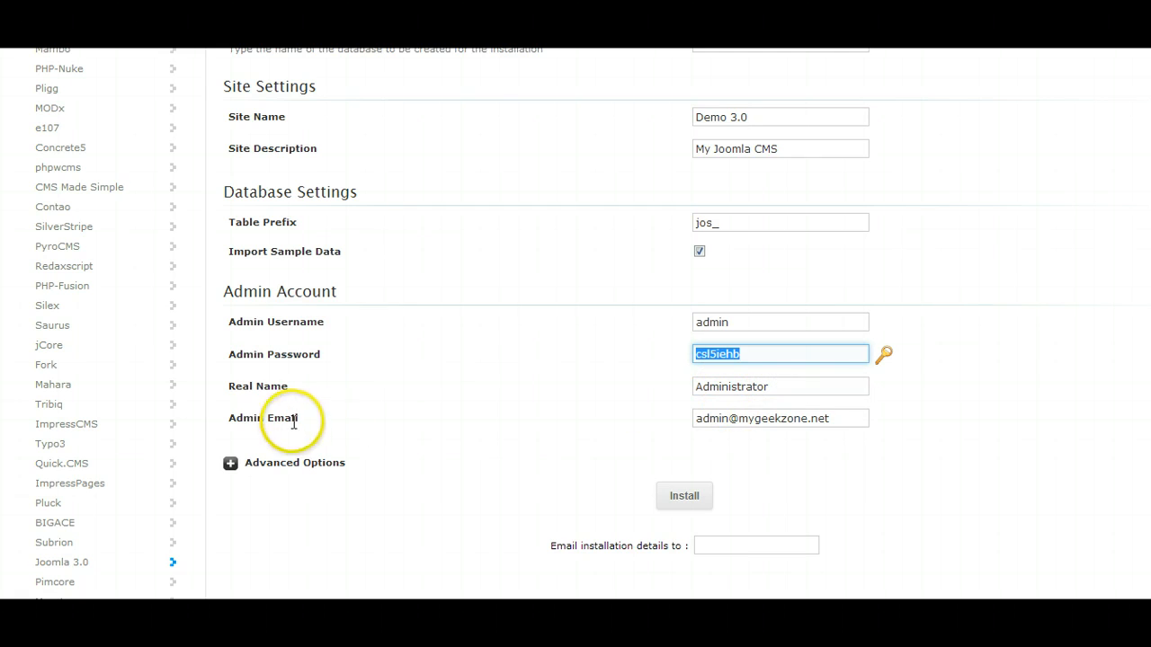
left_click(835, 418)
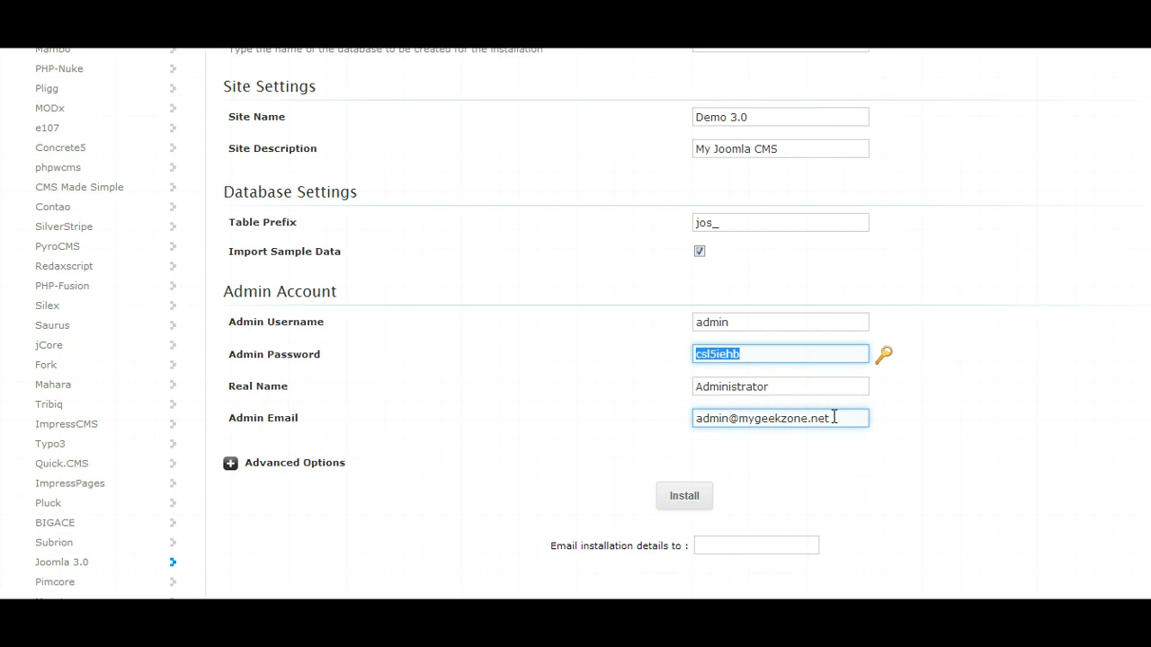
left_click(704, 350)
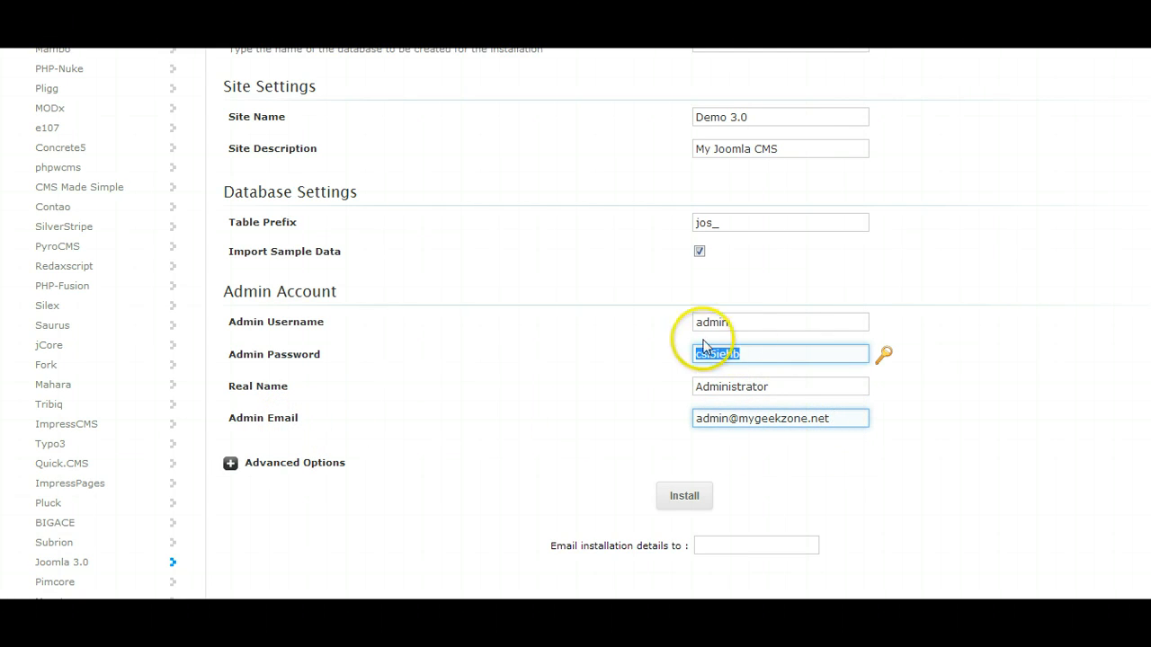
left_click(831, 420)
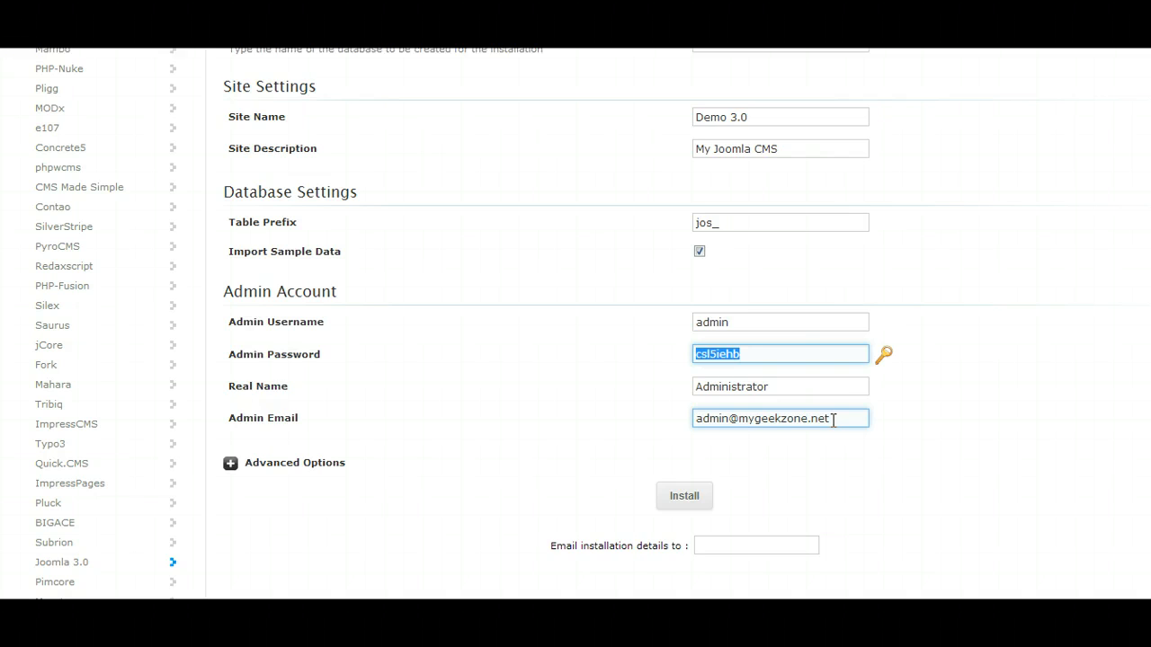
left_click(698, 410)
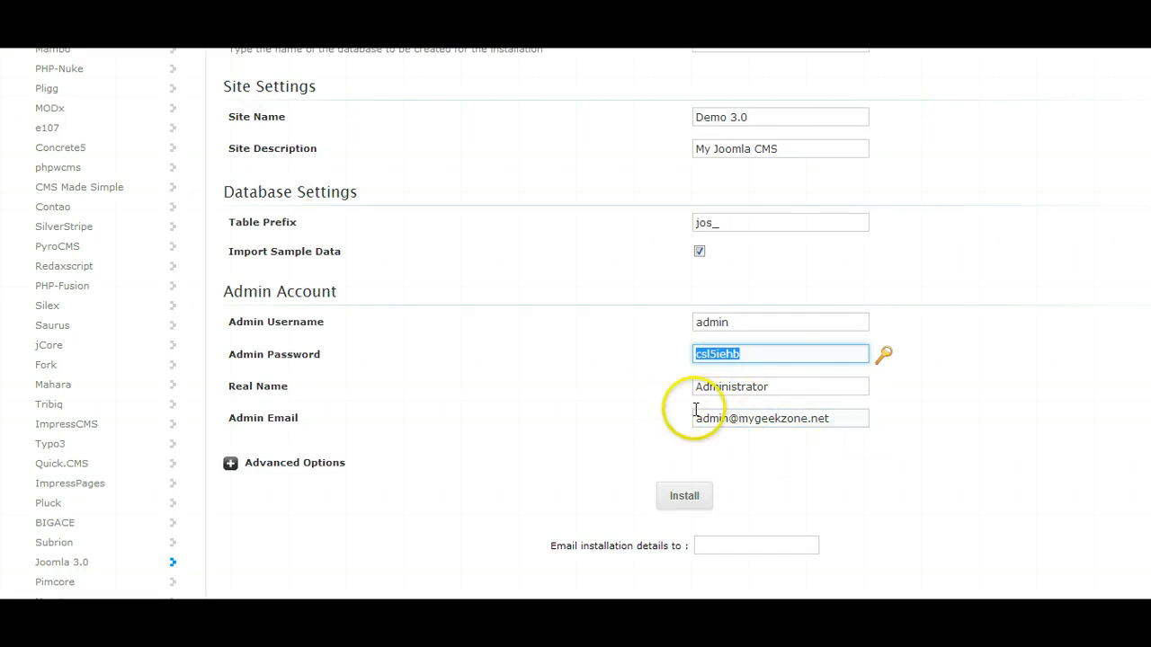
left_click(842, 419)
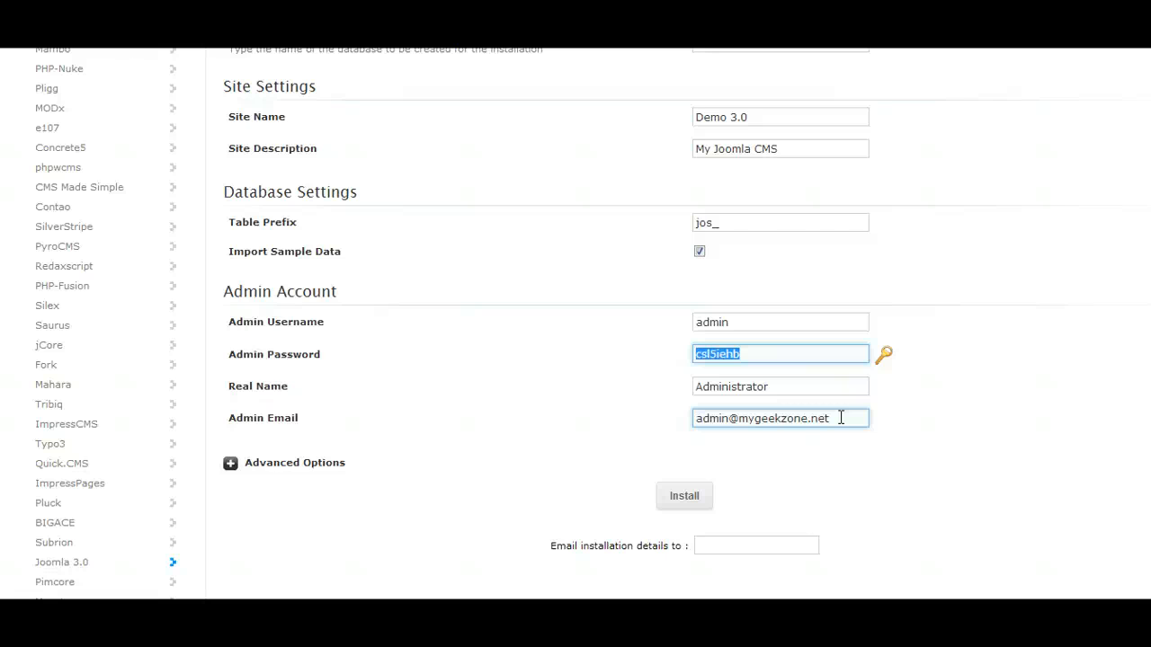
left_click(835, 418)
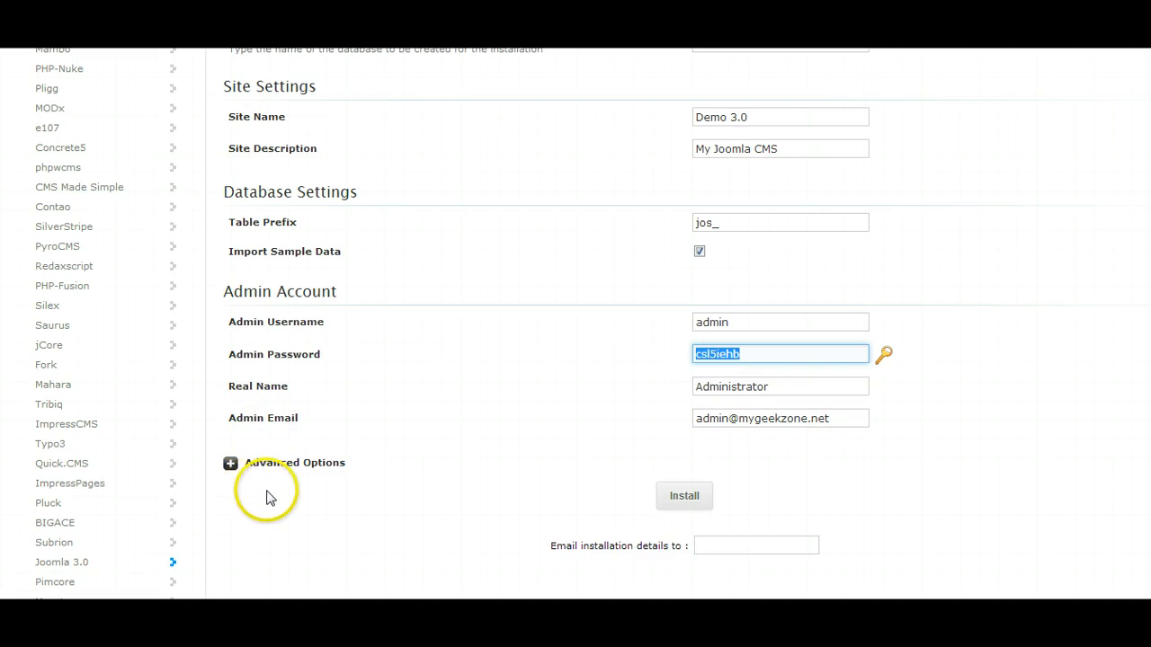
Expand the advanced options and disable update notifications for this installation.
scroll(267, 495, "down", 2)
left_click(230, 292)
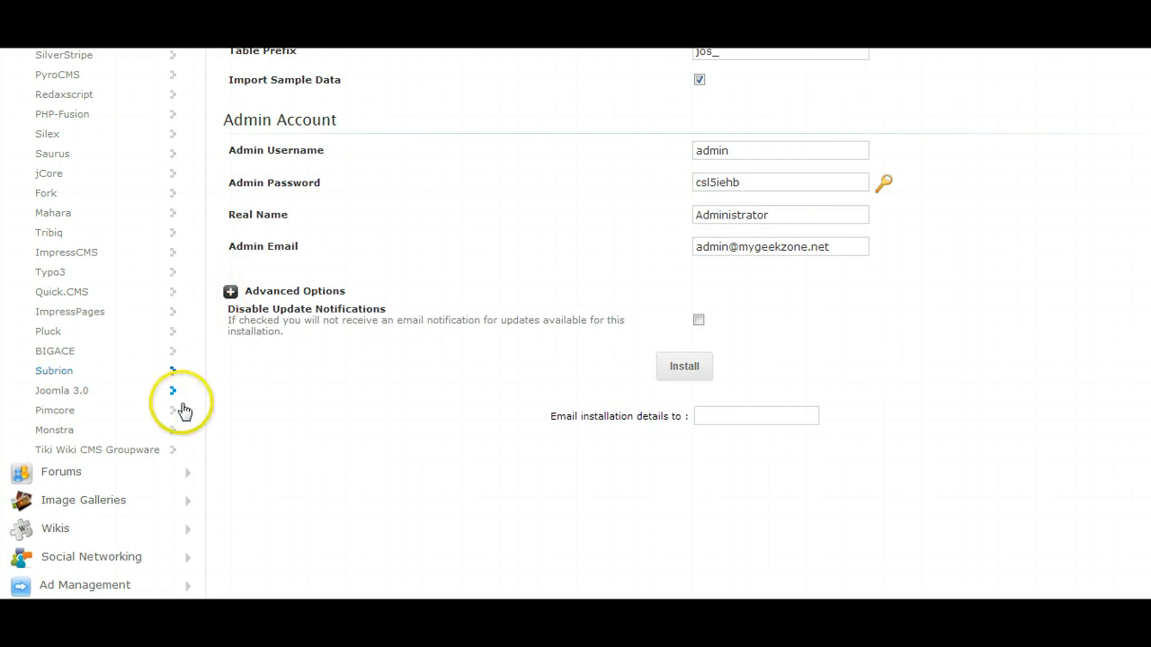
left_click(304, 329)
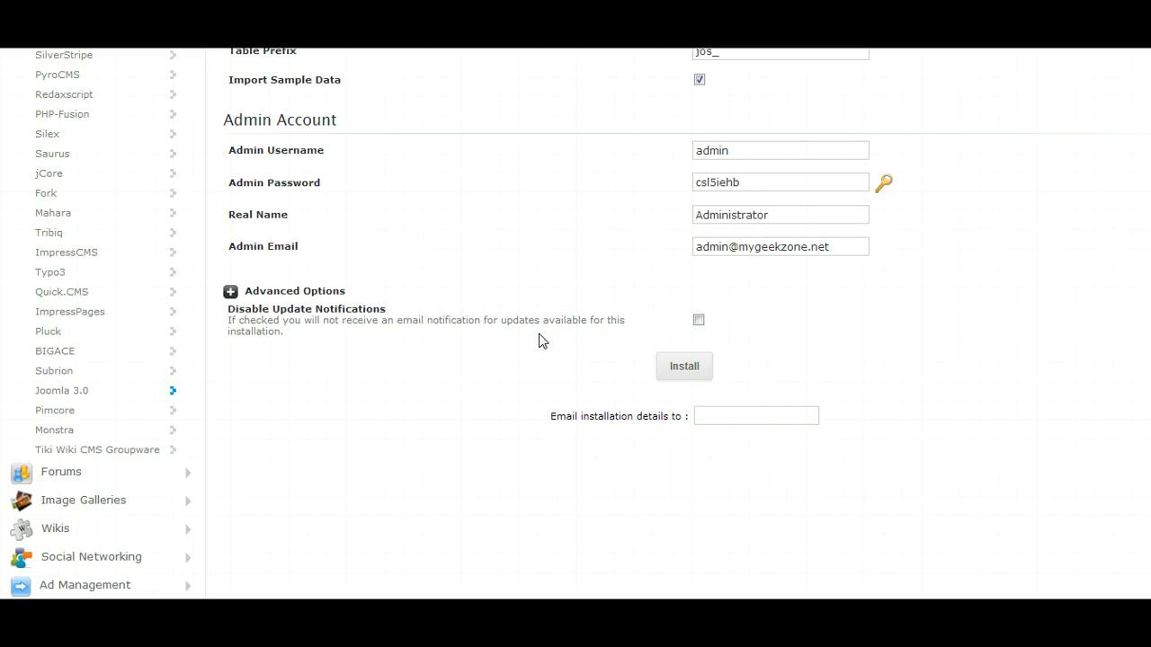
left_click(698, 320)
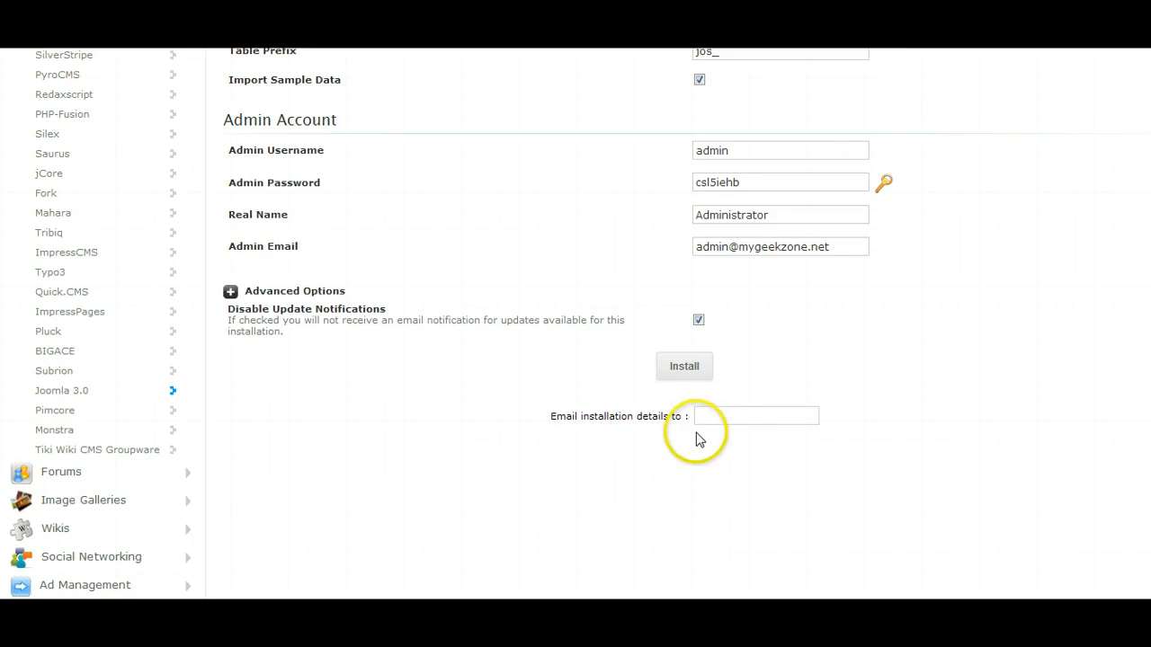
Enter the recipient's e-mail address for receiving the installation details.
left_click(721, 414)
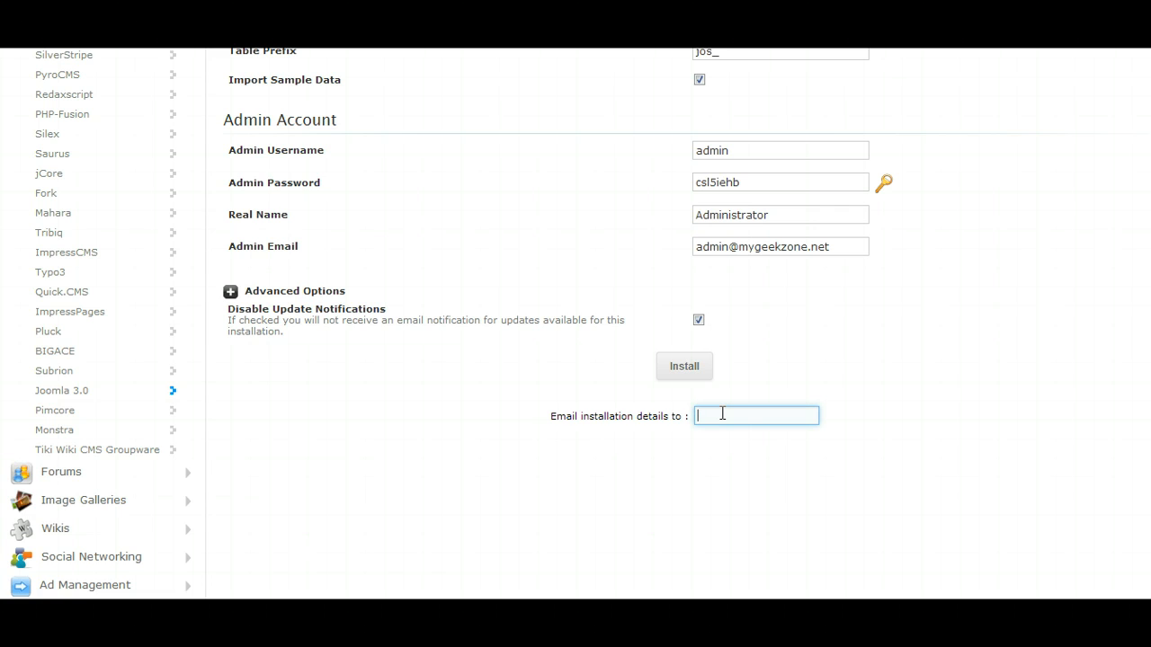
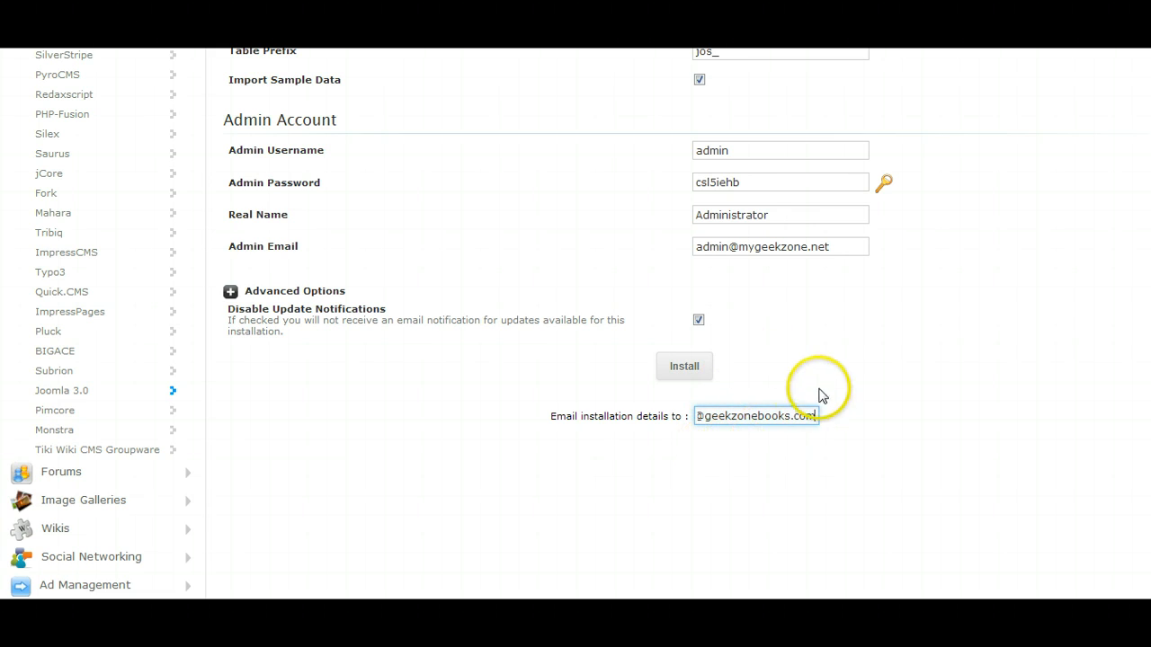
Review the completed installation form from the software setup through the site, database and admin settings to the page's end.
scroll(886, 379, "up", 2)
scroll(791, 291, "up", 7)
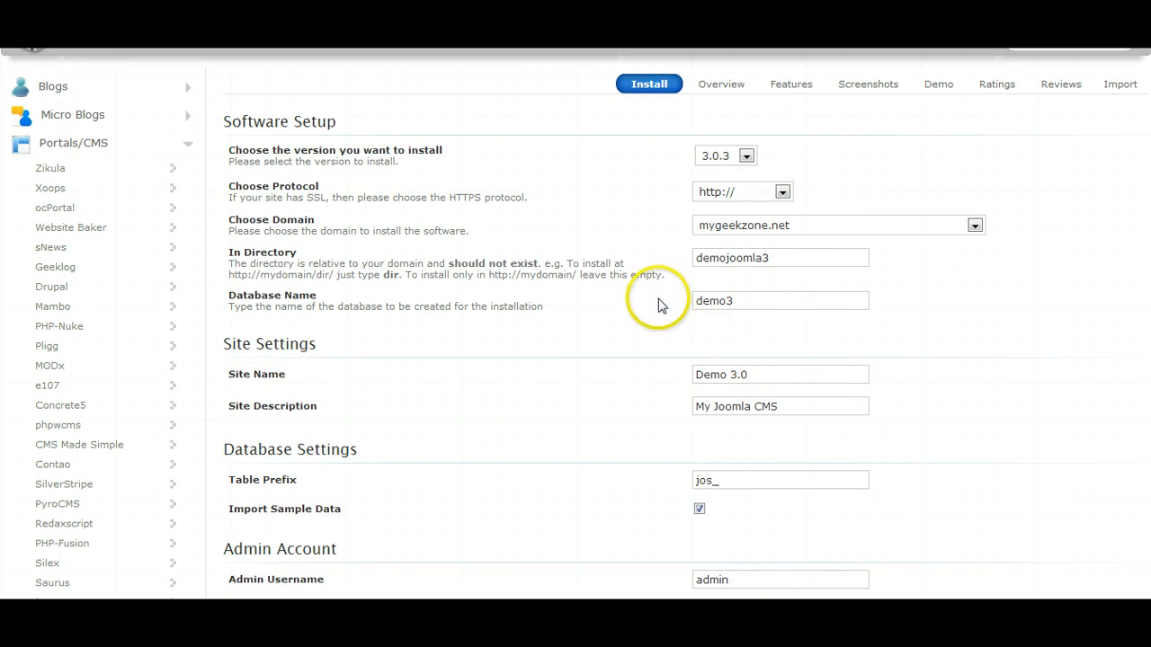
scroll(943, 439, "down", 5)
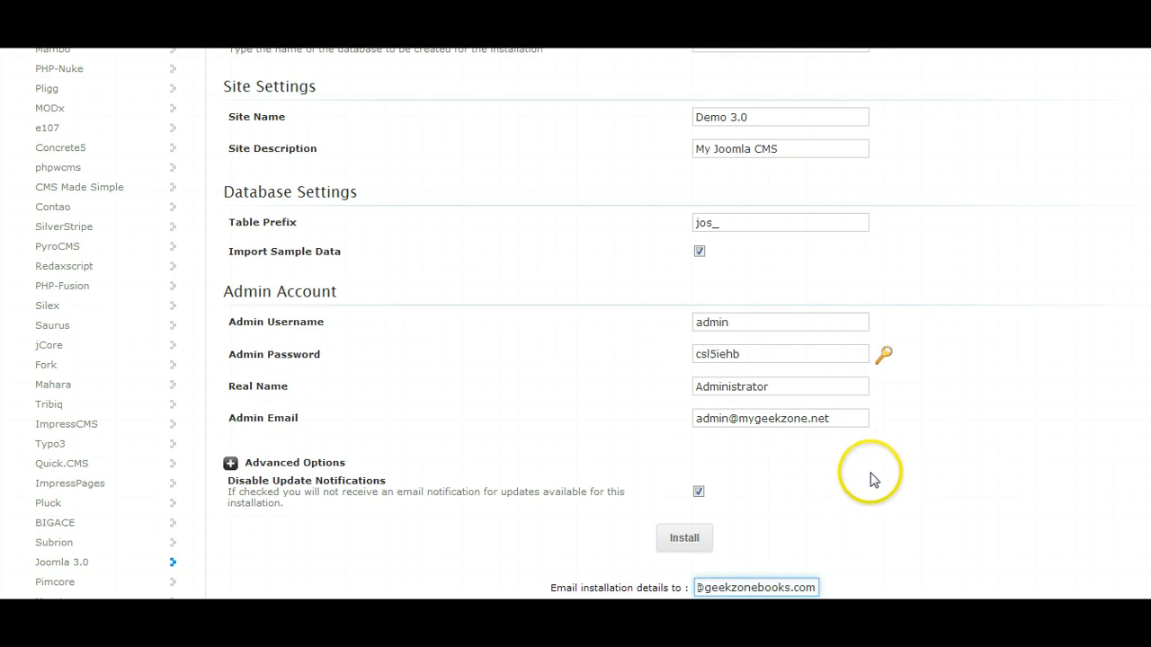
scroll(863, 481, "down", 5)
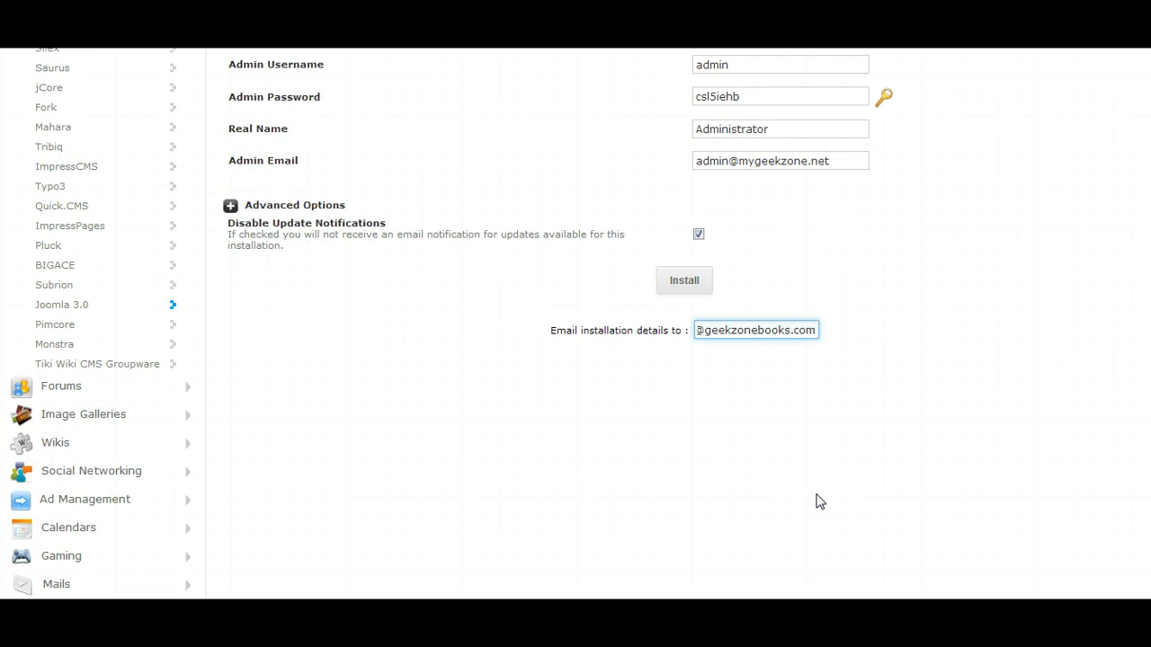
scroll(820, 501, "down", 6)
scroll(819, 500, "up", 8)
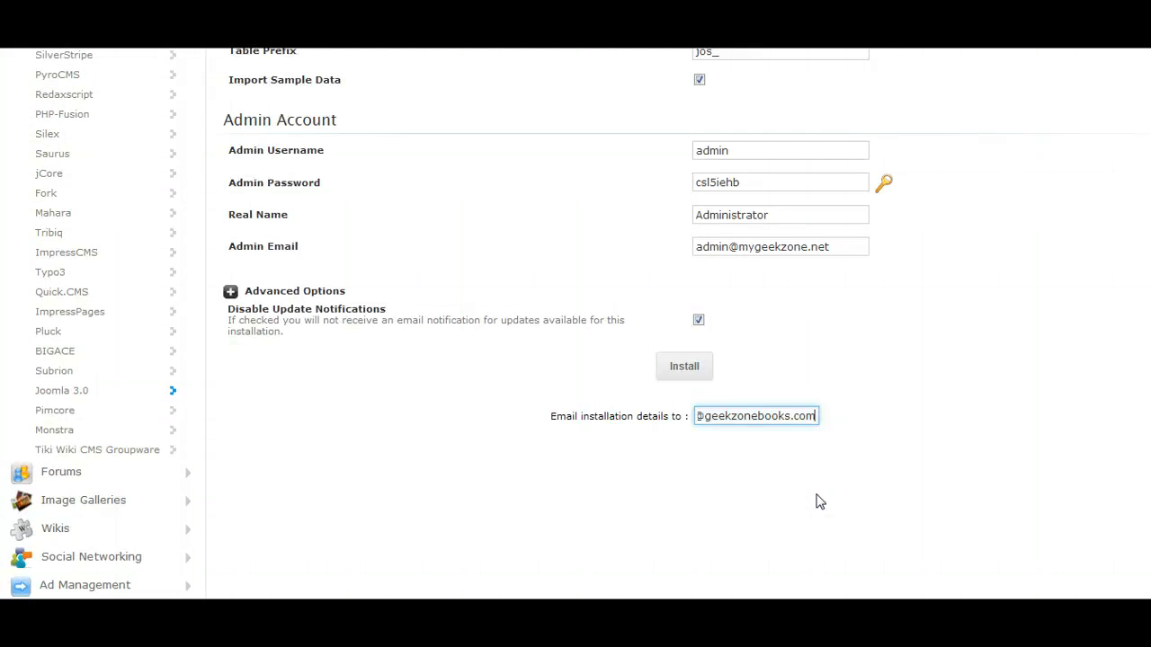
scroll(820, 501, "down", 10)
scroll(820, 501, "up", 15)
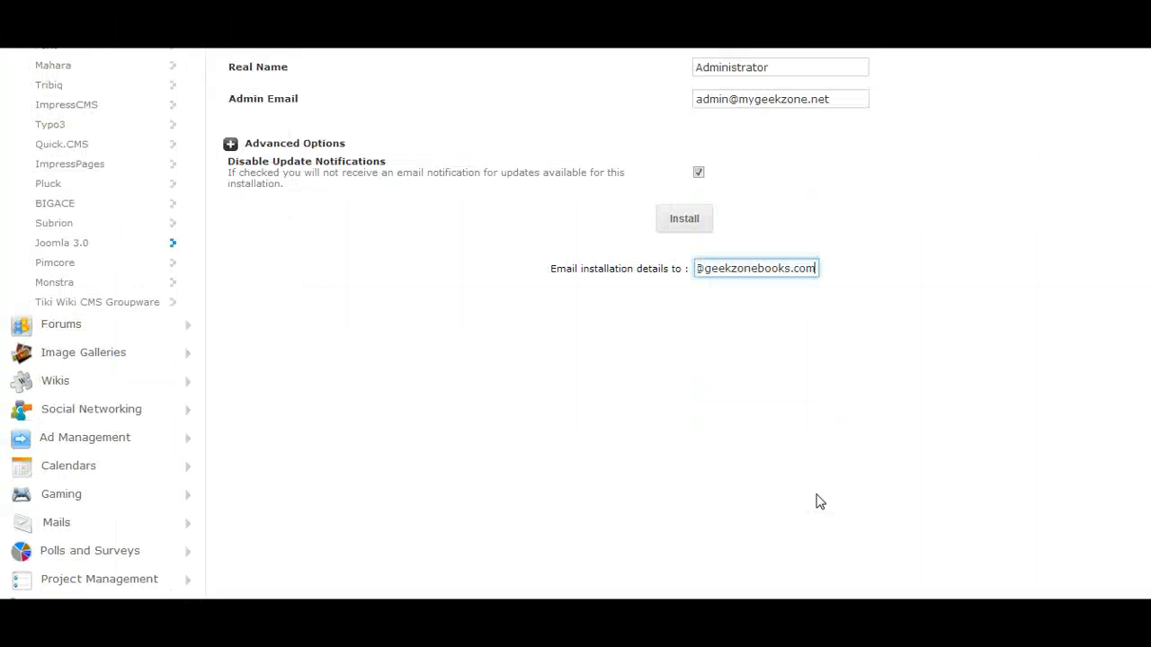
left_click(820, 501)
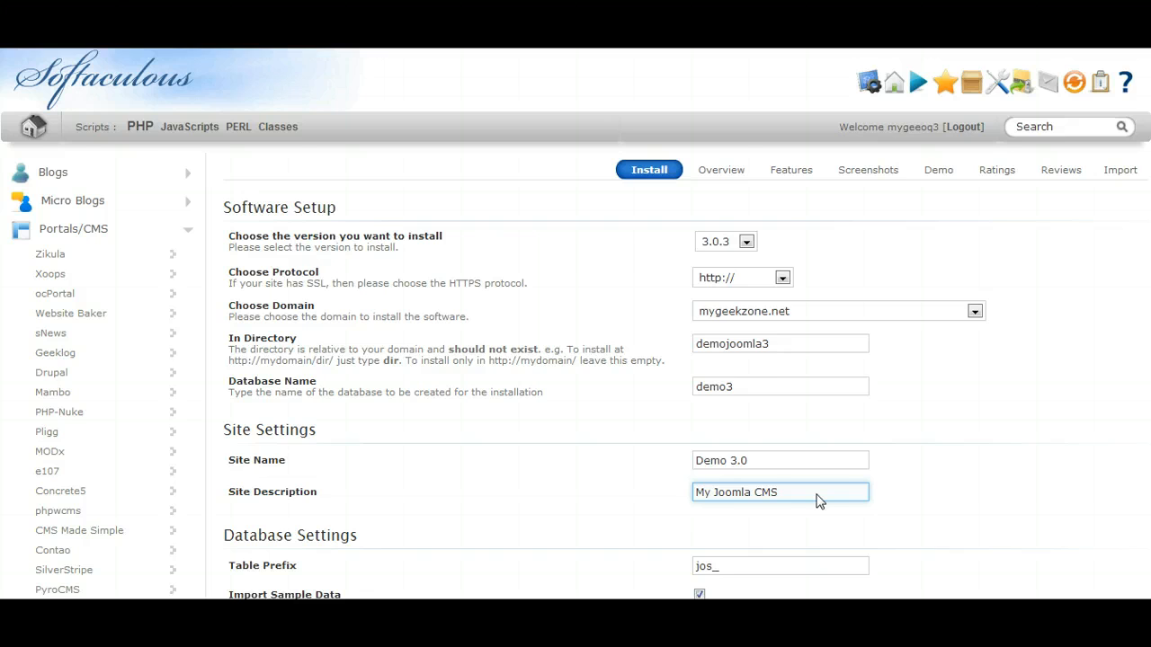
scroll(820, 500, "down", 2)
left_click(817, 495)
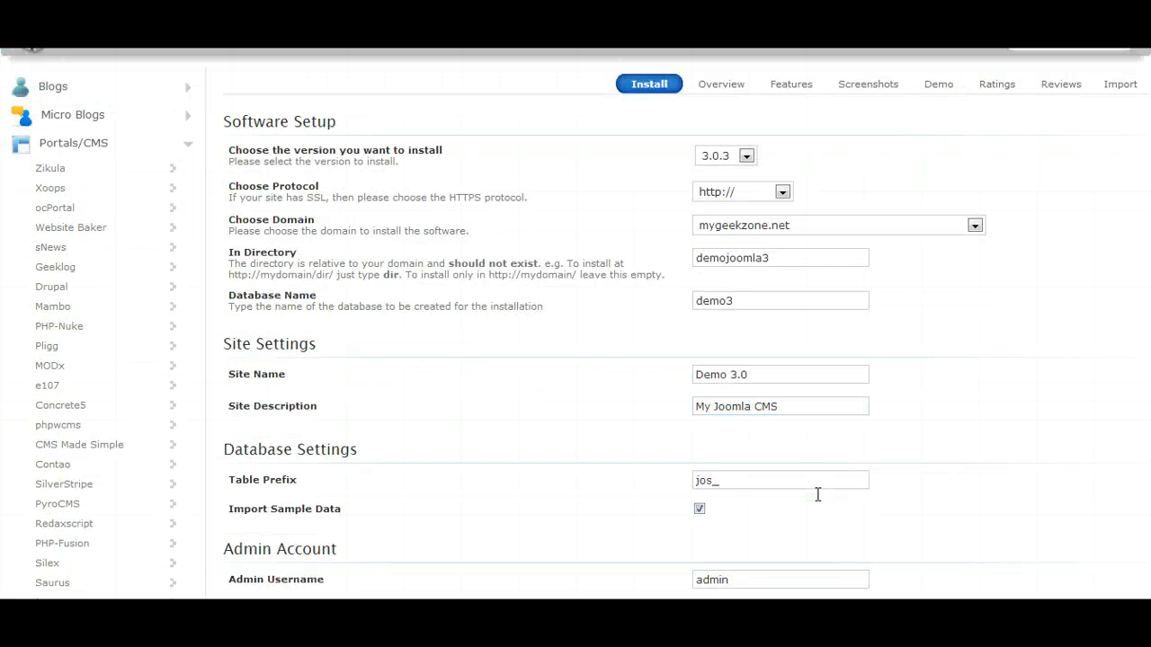
scroll(817, 494, "down", 10)
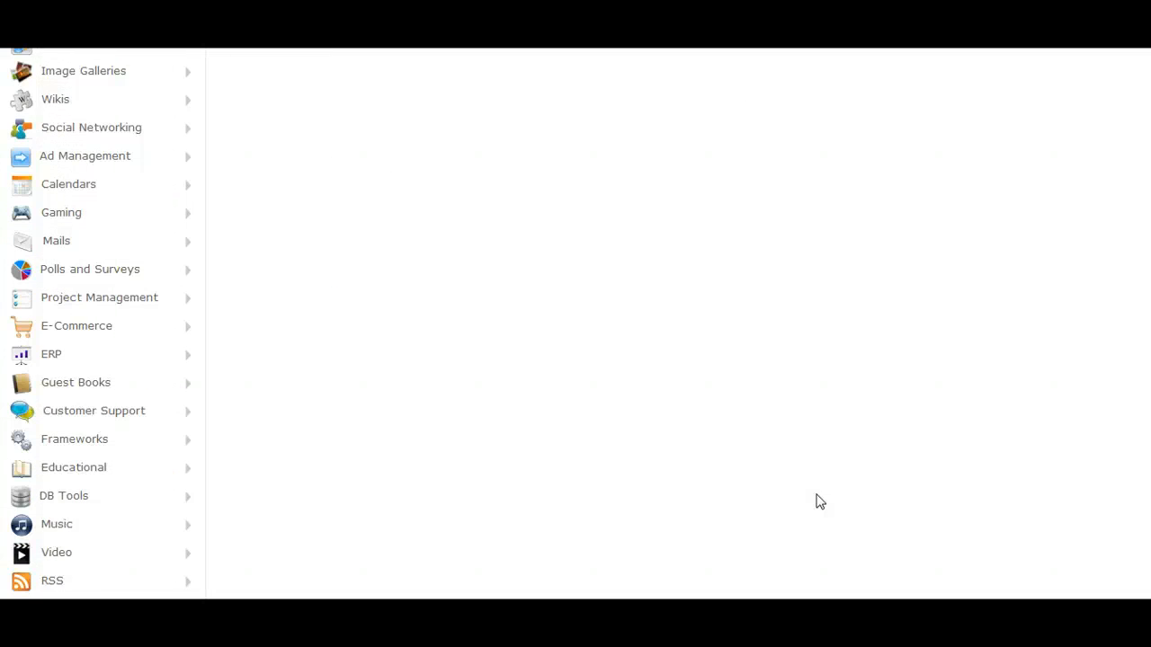
scroll(820, 501, "down", 3)
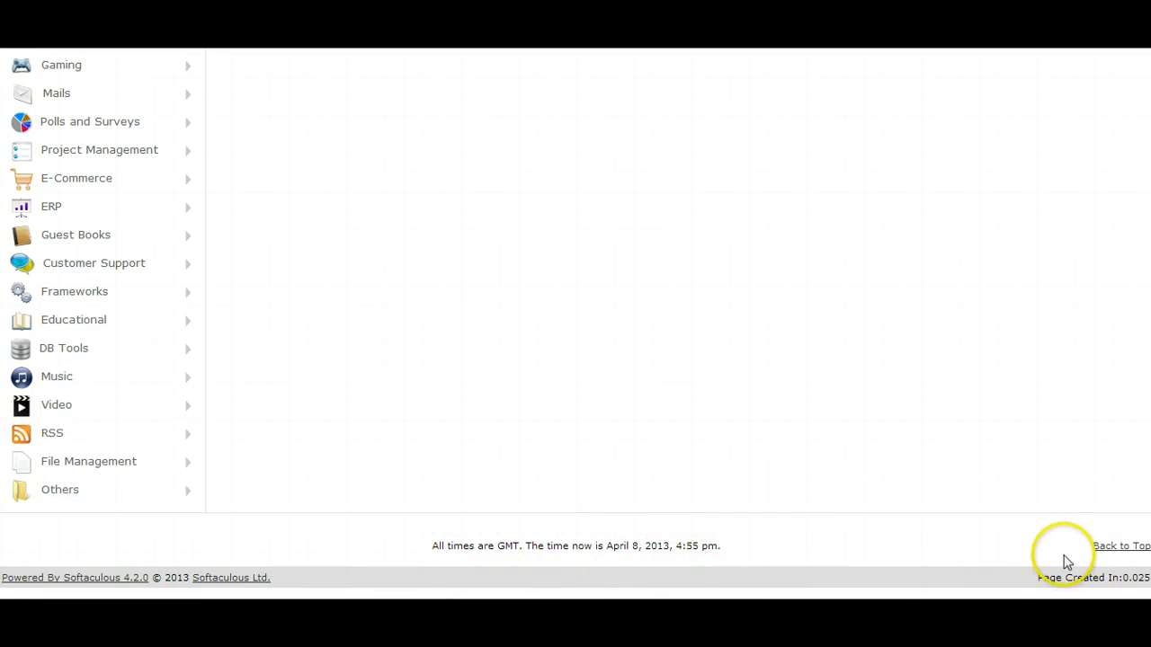
Start the Joomla 3.0 installation with the entered settings.
scroll(822, 537, "up", 7)
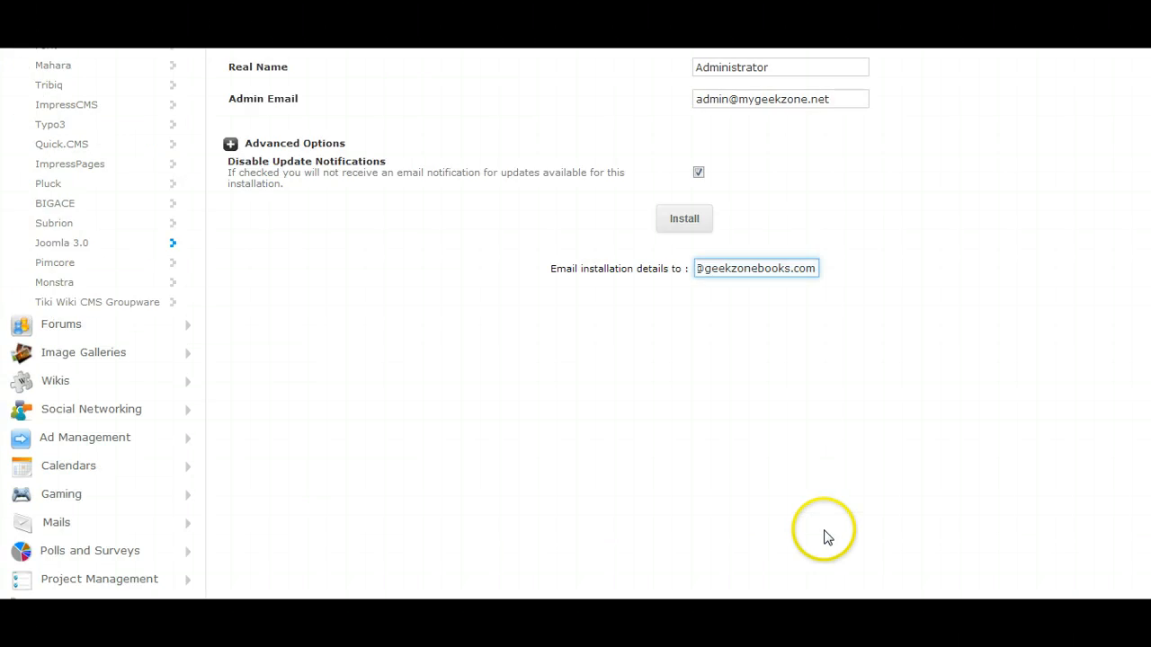
left_click(814, 439)
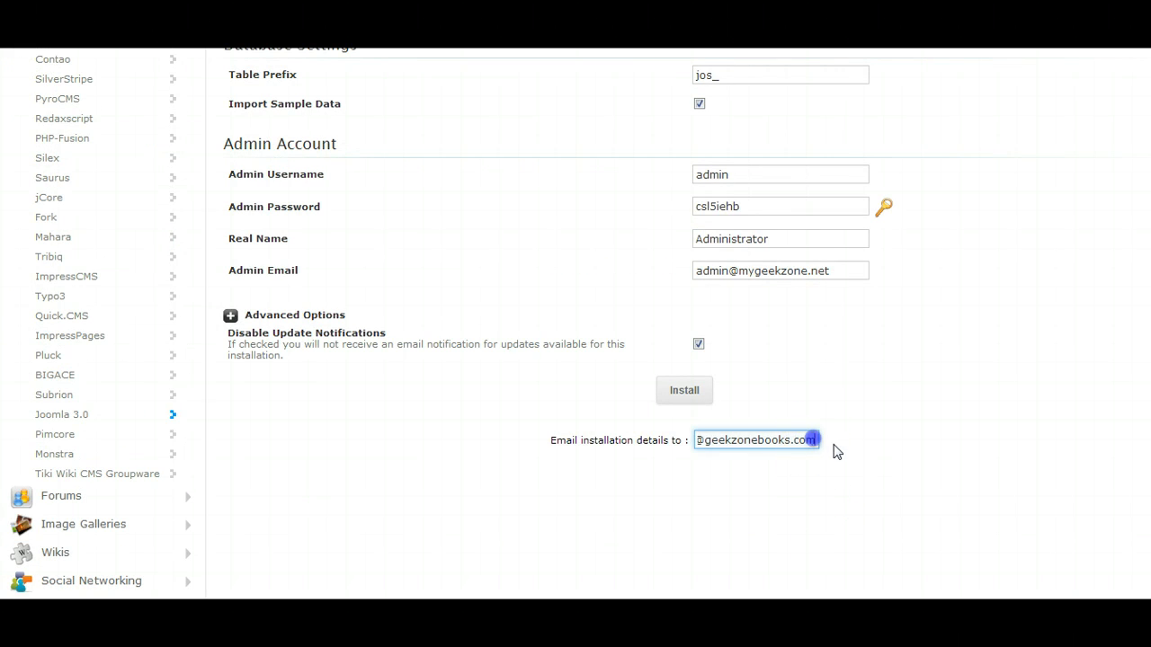
key("Return")
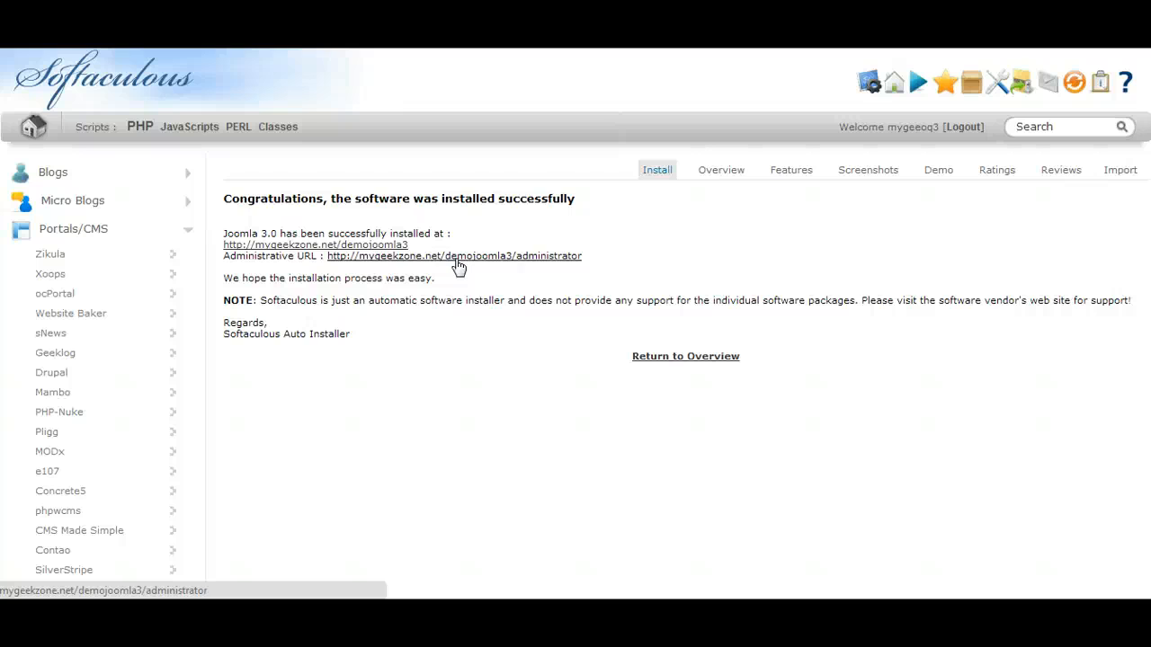
Open the installed demojoomla3 site and its administrator URL in separate browser tabs.
left_click(329, 248)
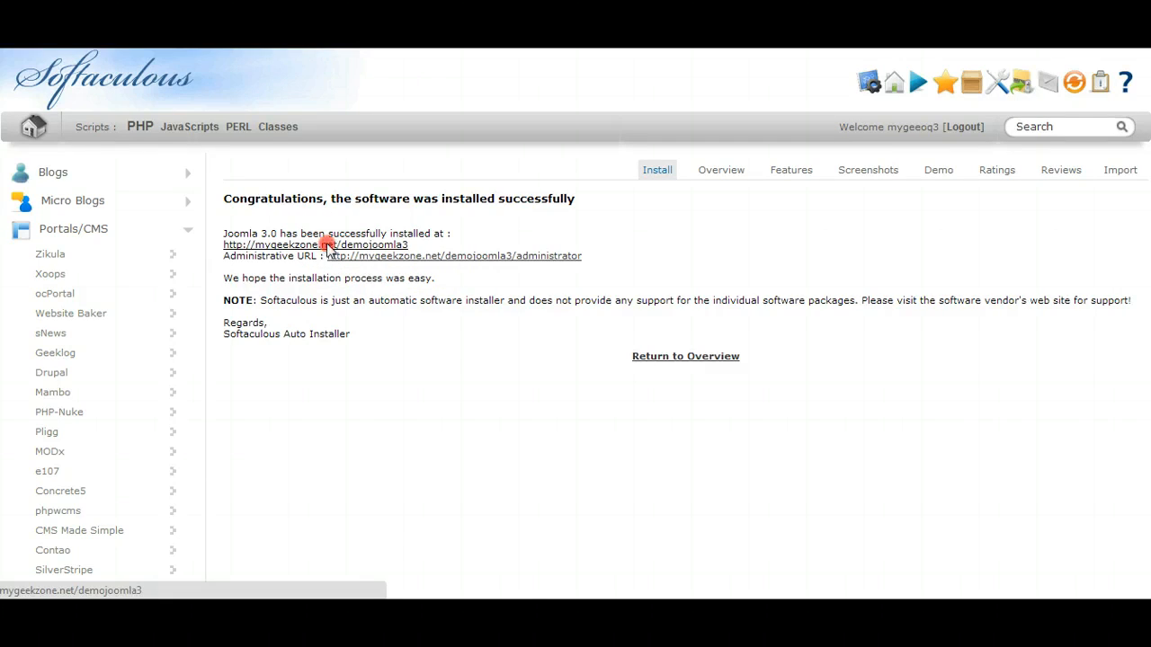
right_click(329, 248)
left_click(400, 238)
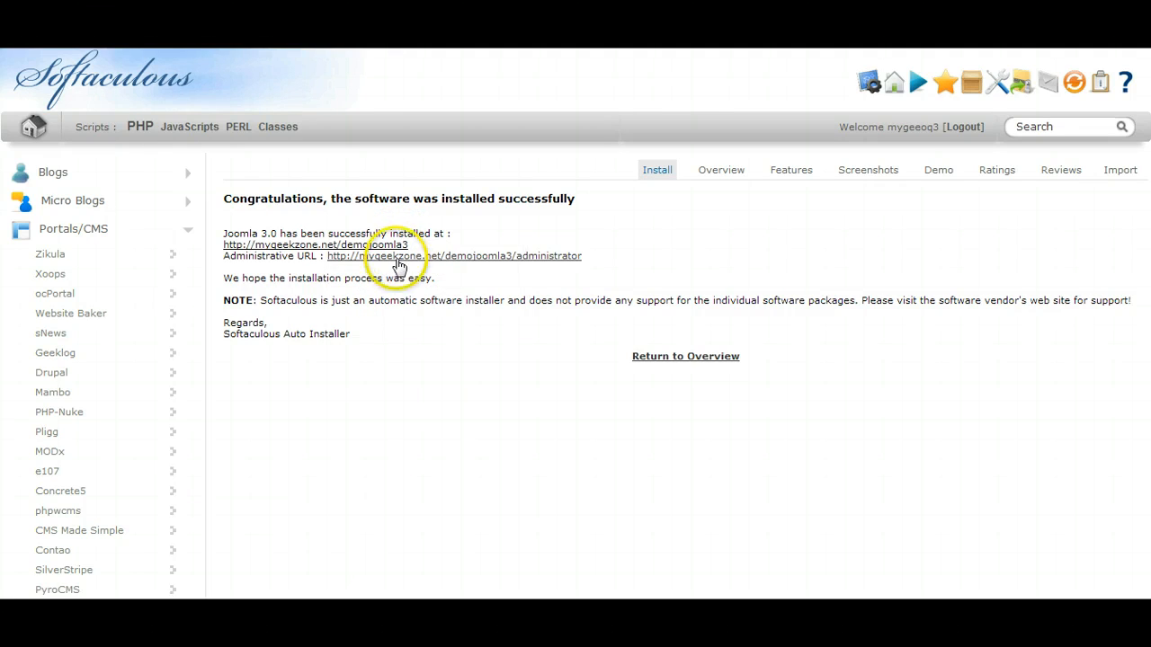
right_click(398, 257)
left_click(472, 238)
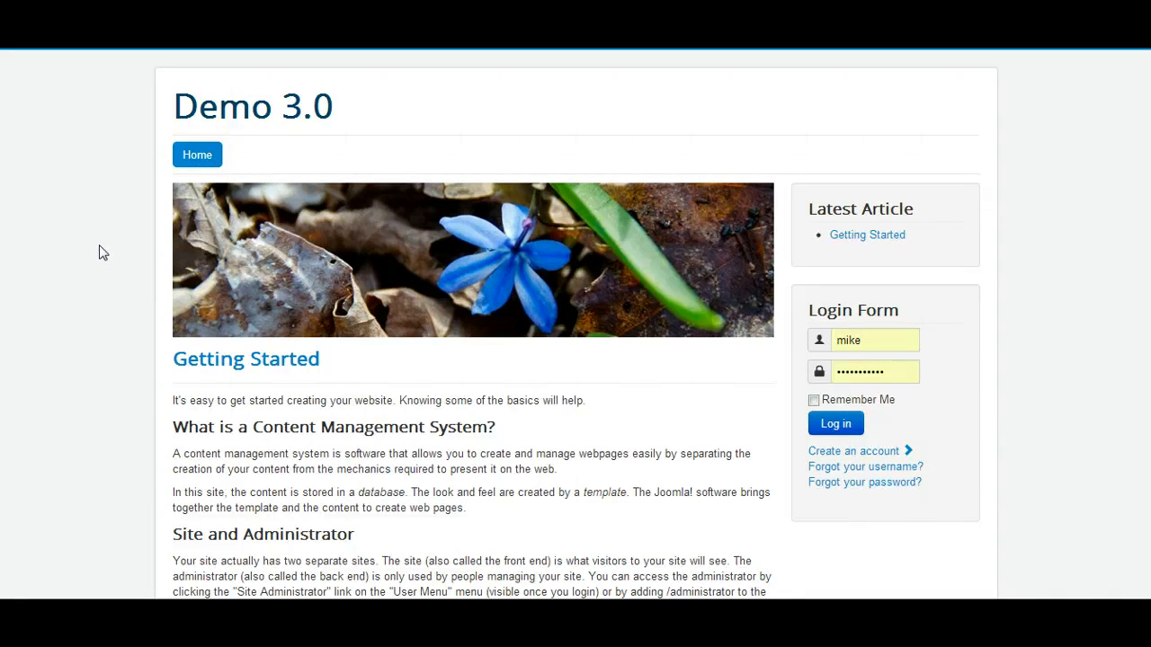
Examine the Demo 3.0 home page, including the Getting Started article and the login form.
scroll(139, 311, "down", 3)
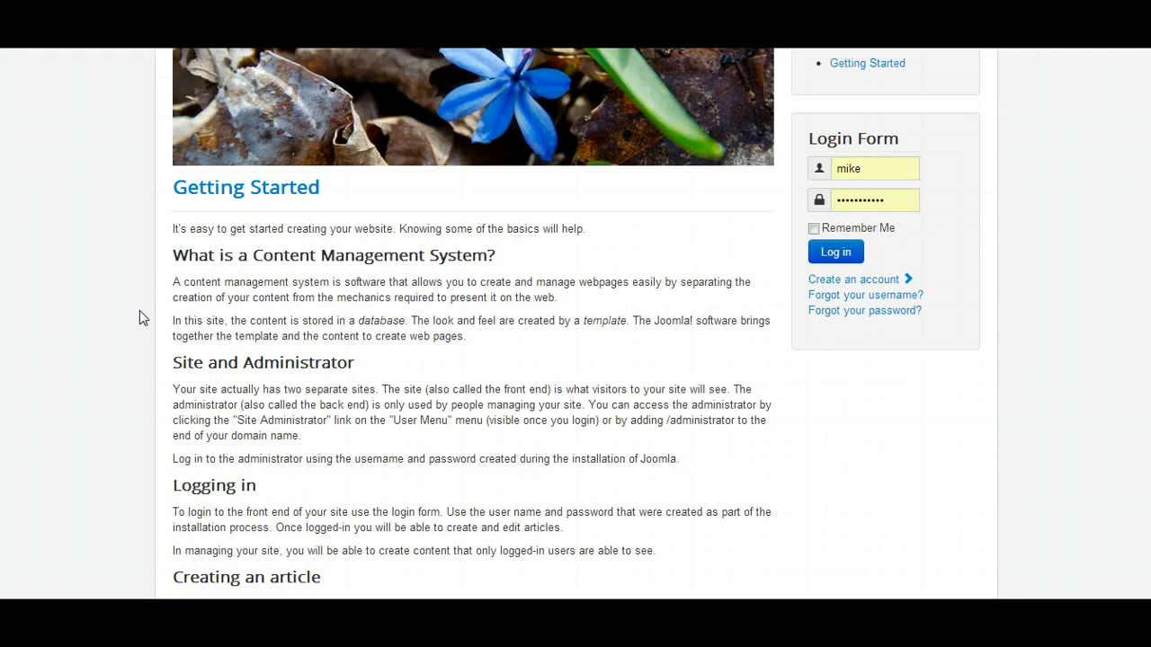
scroll(139, 312, "up", 3)
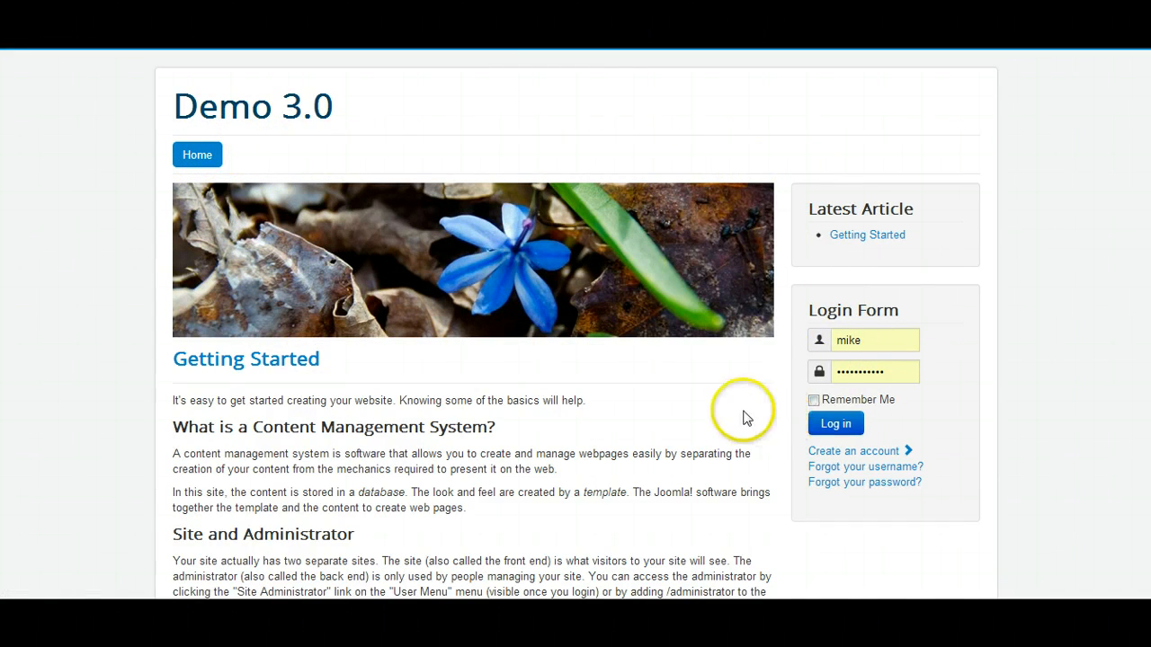
scroll(865, 216, "down", 2)
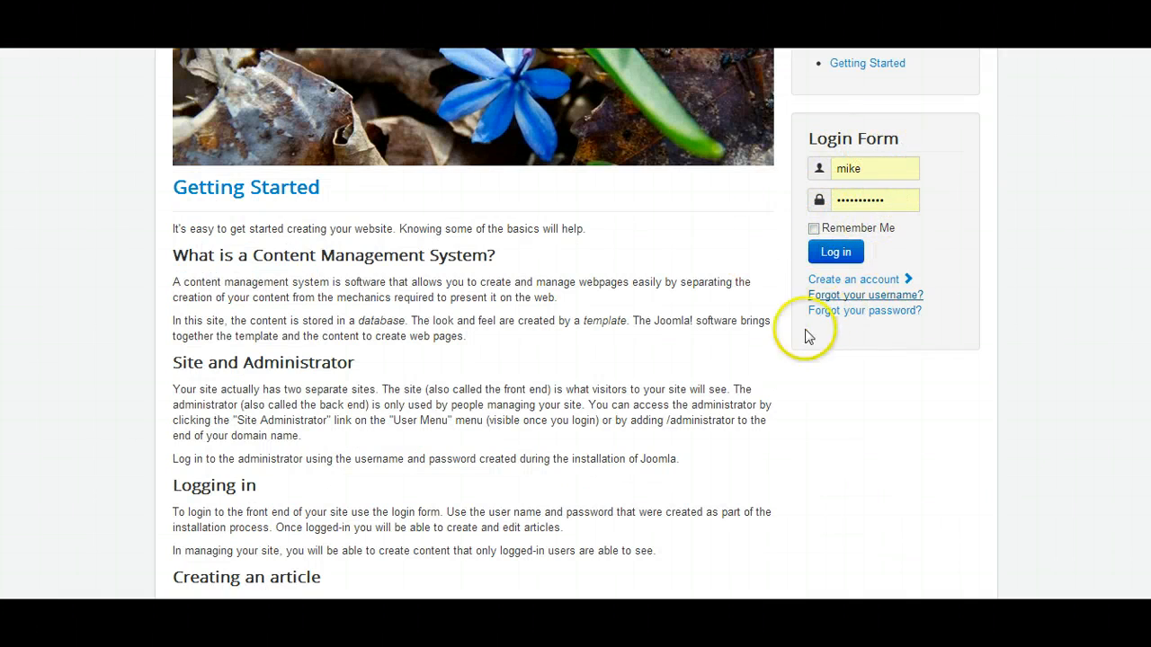
Skim the rest of the Getting Started article on the Demo 3.0 home page down to the footer.
scroll(366, 370, "down", 5)
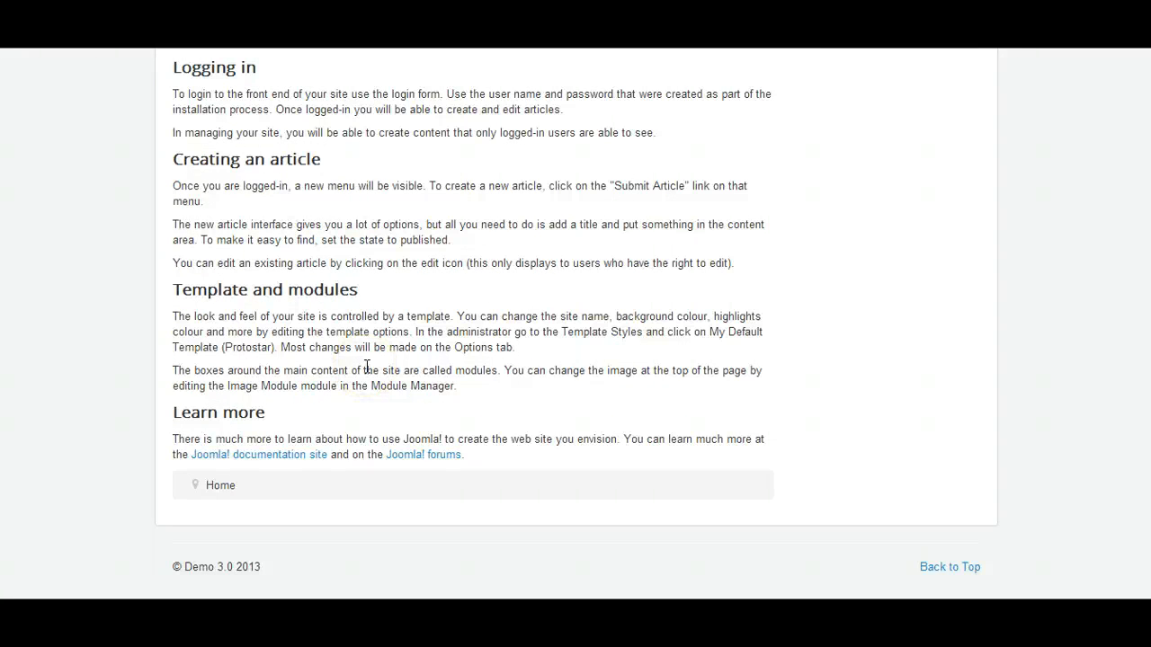
scroll(334, 430, "up", 7)
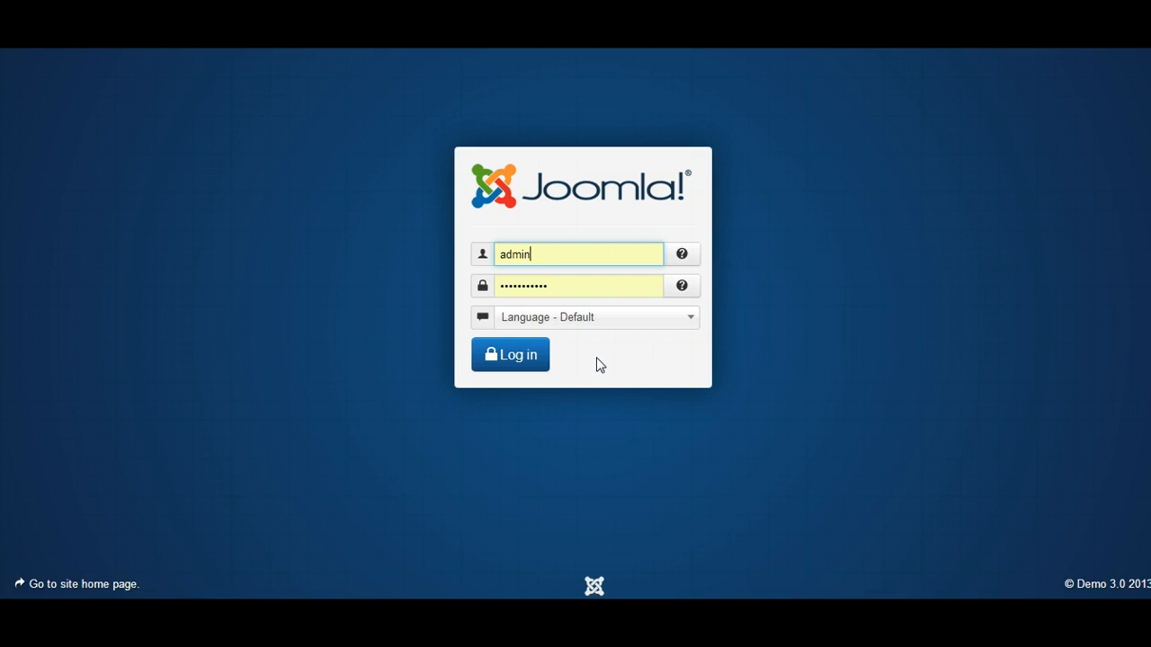
Try the prefilled administrator login, replace its password with the copied account password, and log in again as admin.
left_click(512, 359)
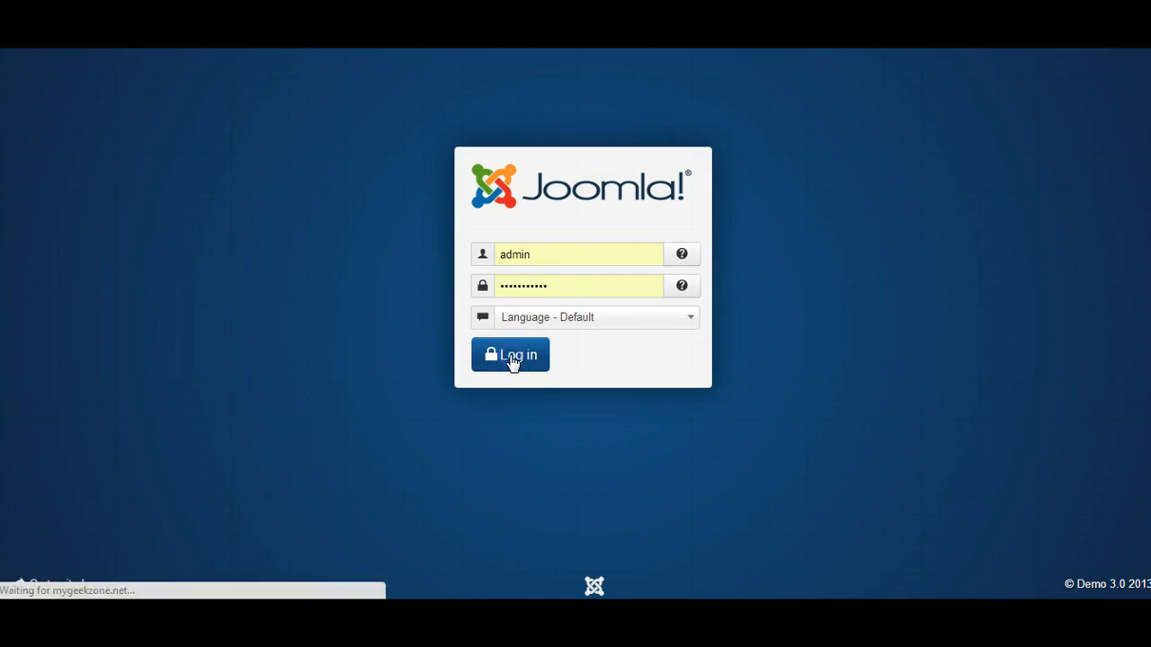
left_click(621, 353)
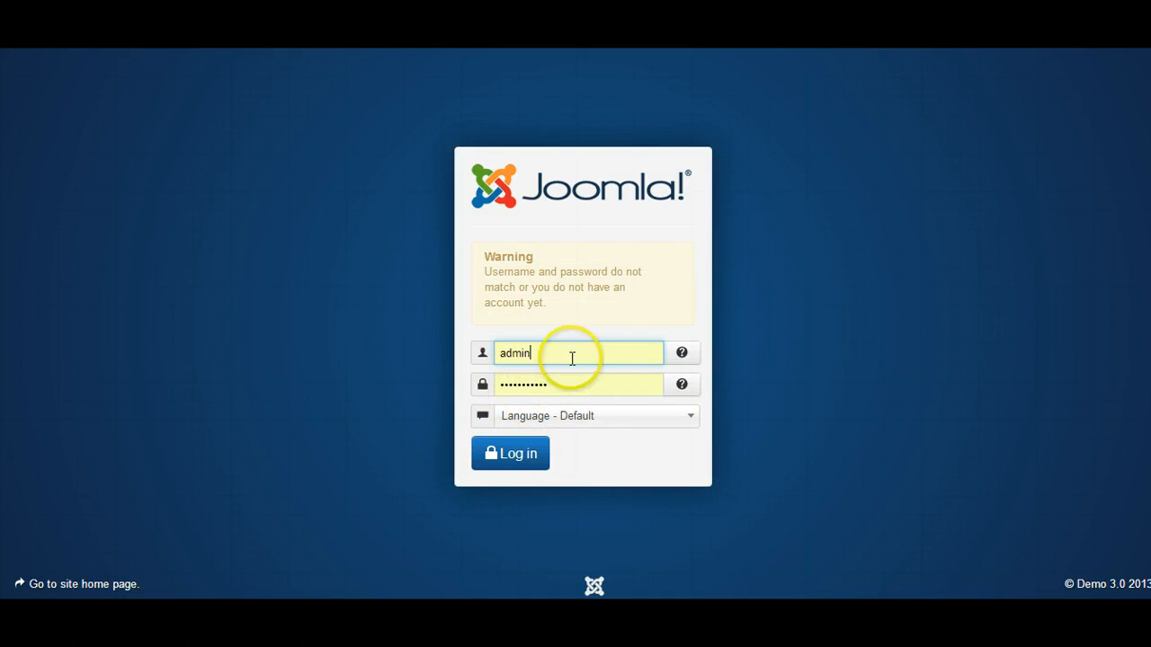
left_click_drag(555, 385, 490, 384)
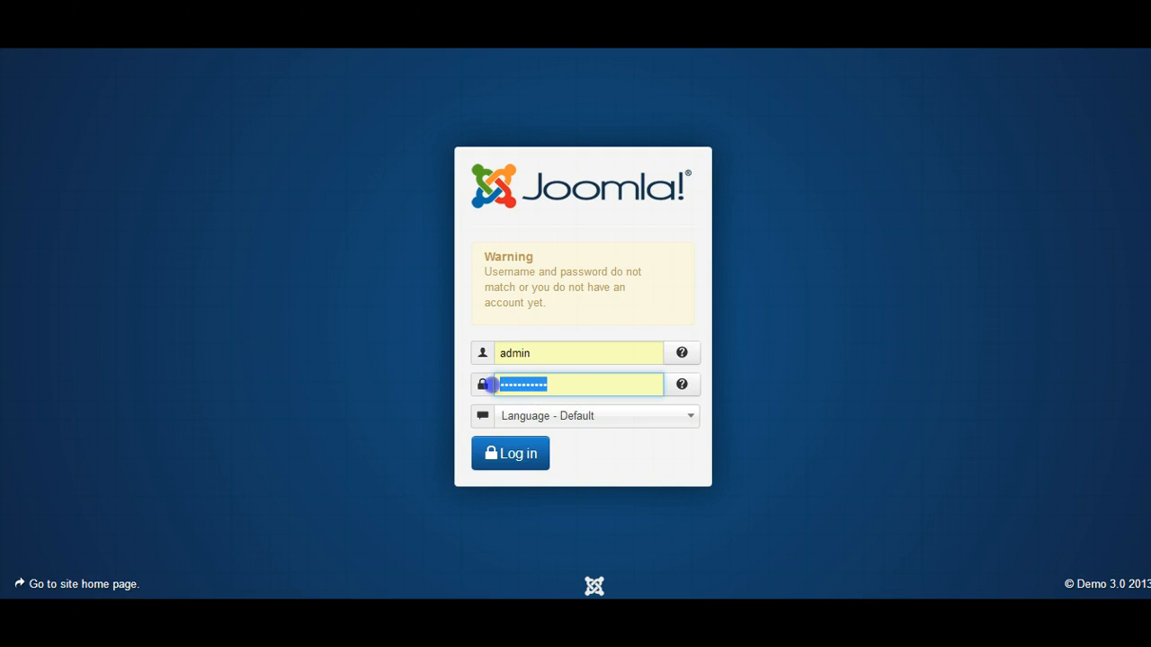
right_click(518, 384)
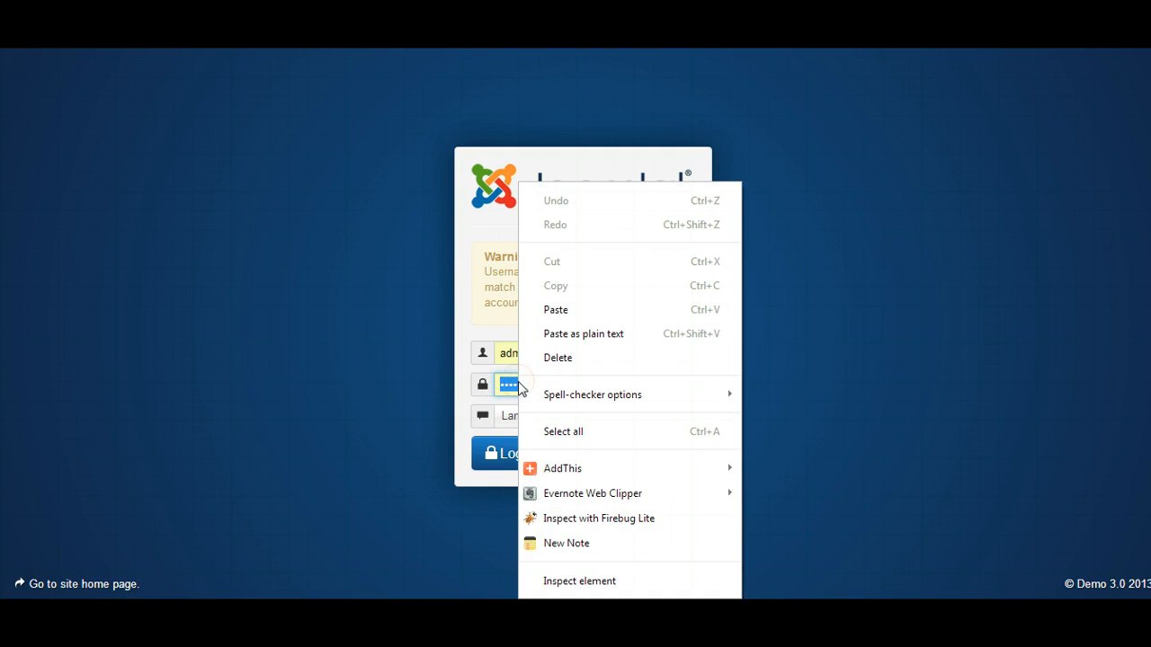
left_click(567, 335)
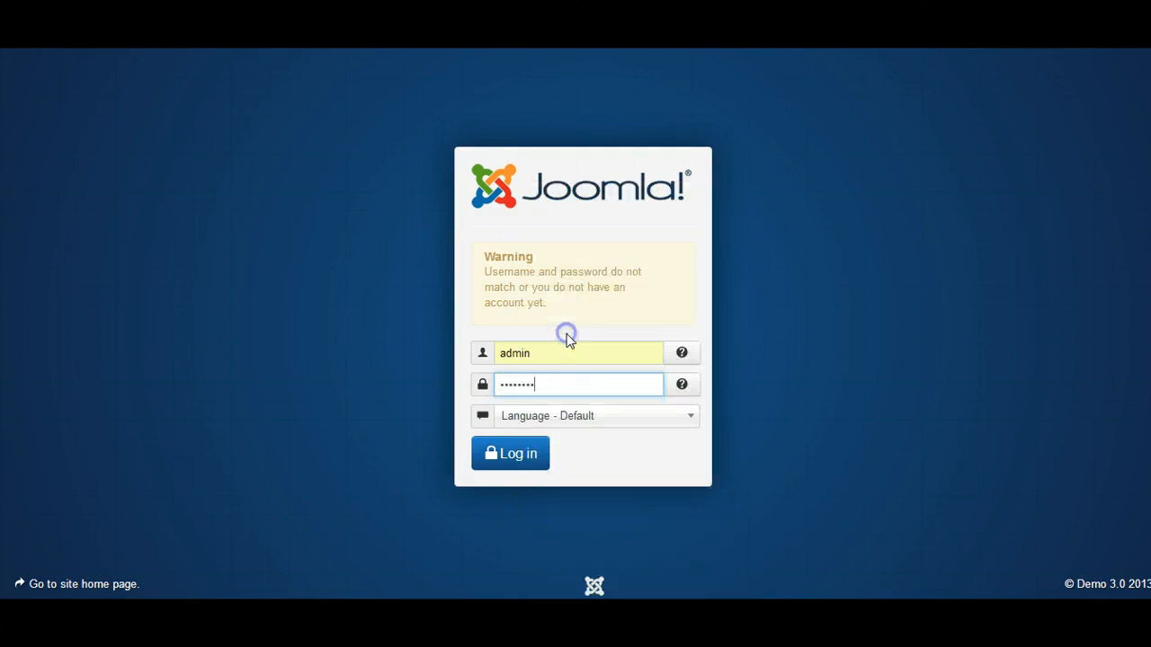
left_click(512, 457)
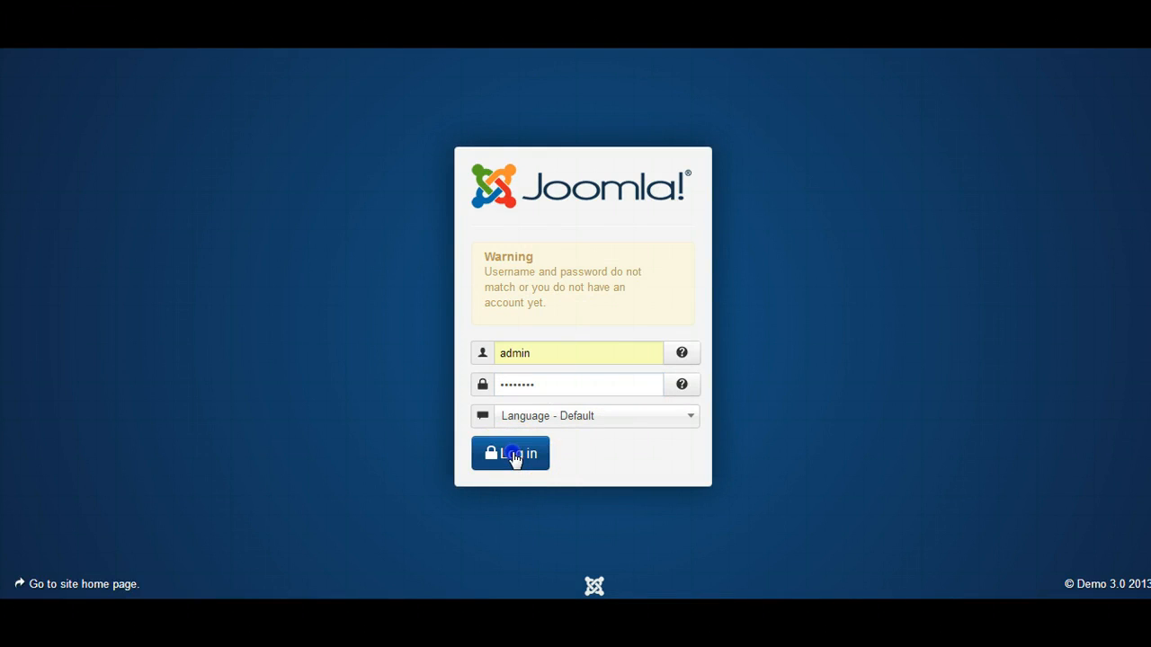